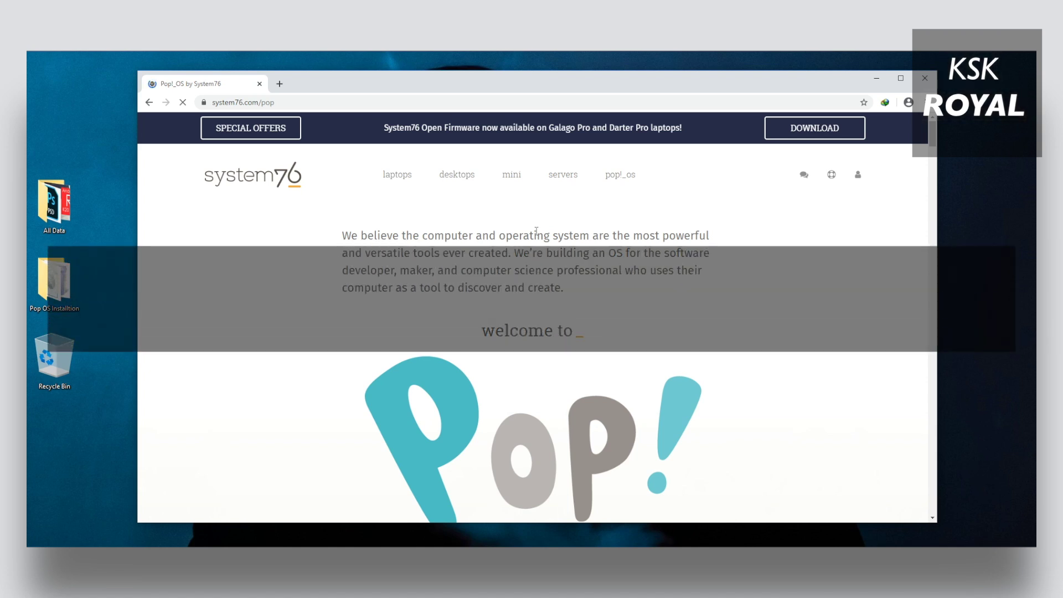
Review the Pop!_OS 19.10 download details on the System76 site and request the NVIDIA ISO download.
click(820, 138)
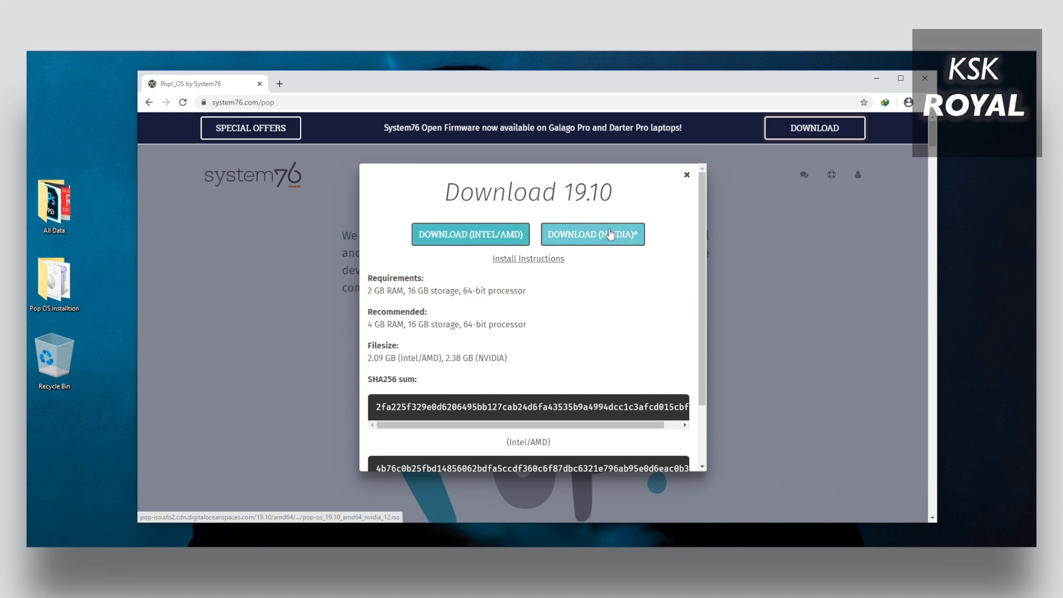
scroll(624, 308, down, 3)
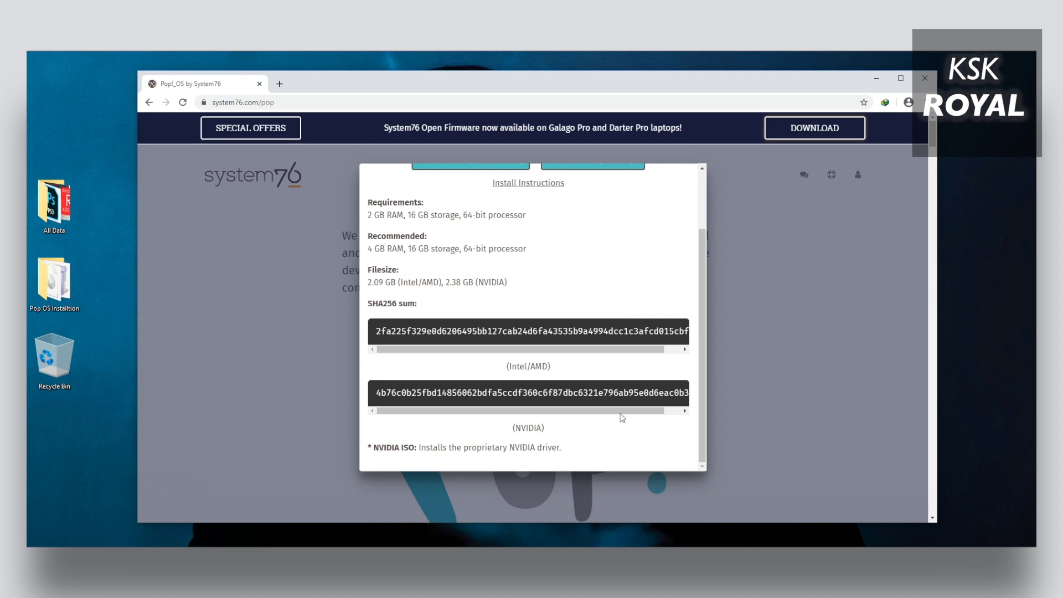
triple_click(500, 450)
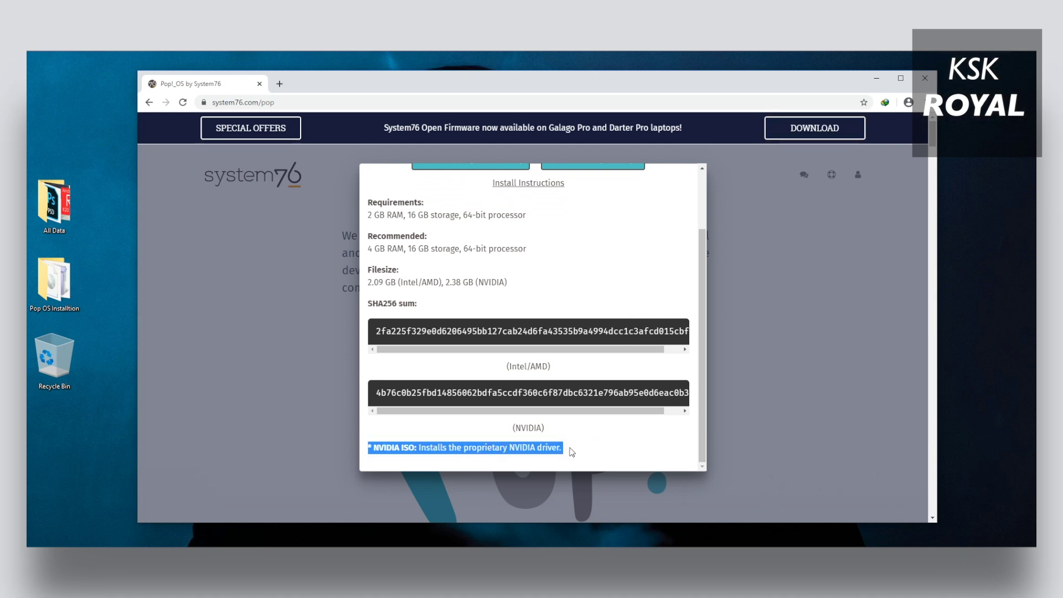
scroll(603, 342, up, 3)
click(591, 234)
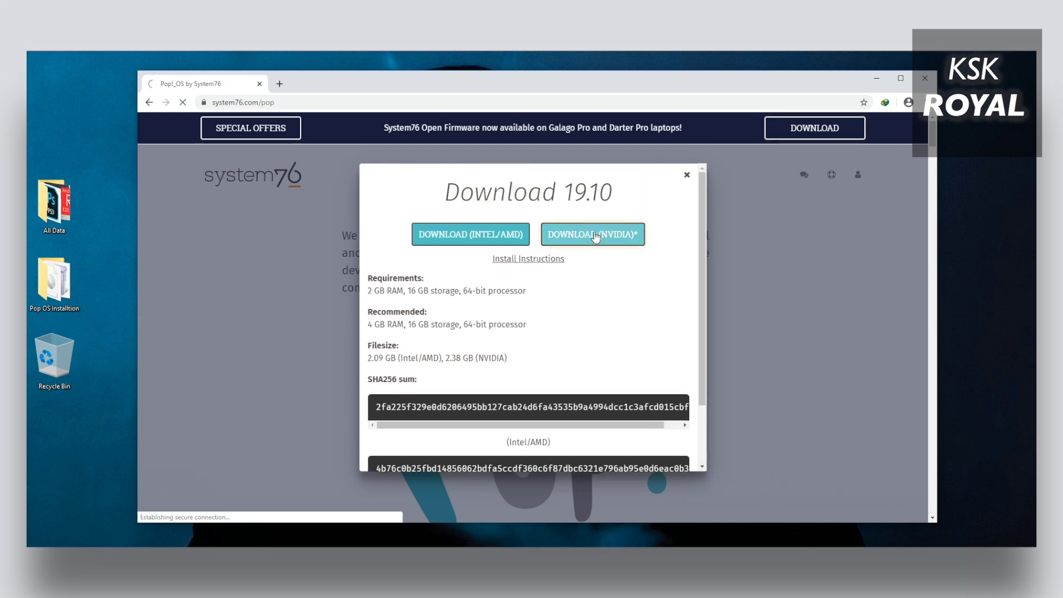
click(558, 331)
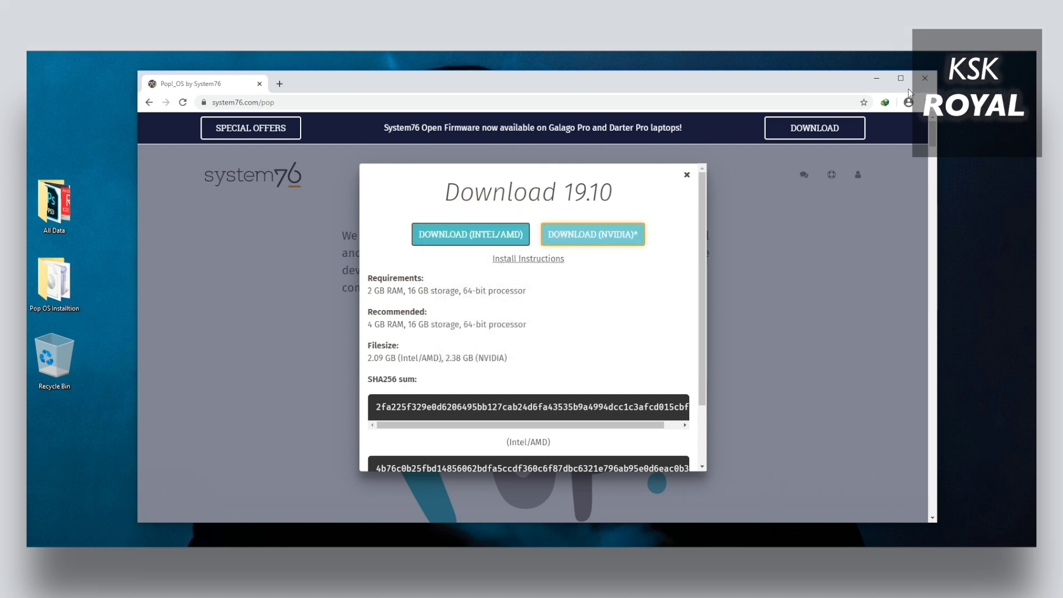
Check the Pop OS Installtion folder on the desktop for the Pop!_OS ISO and the VMware Player installer.
click(885, 81)
double_click(54, 283)
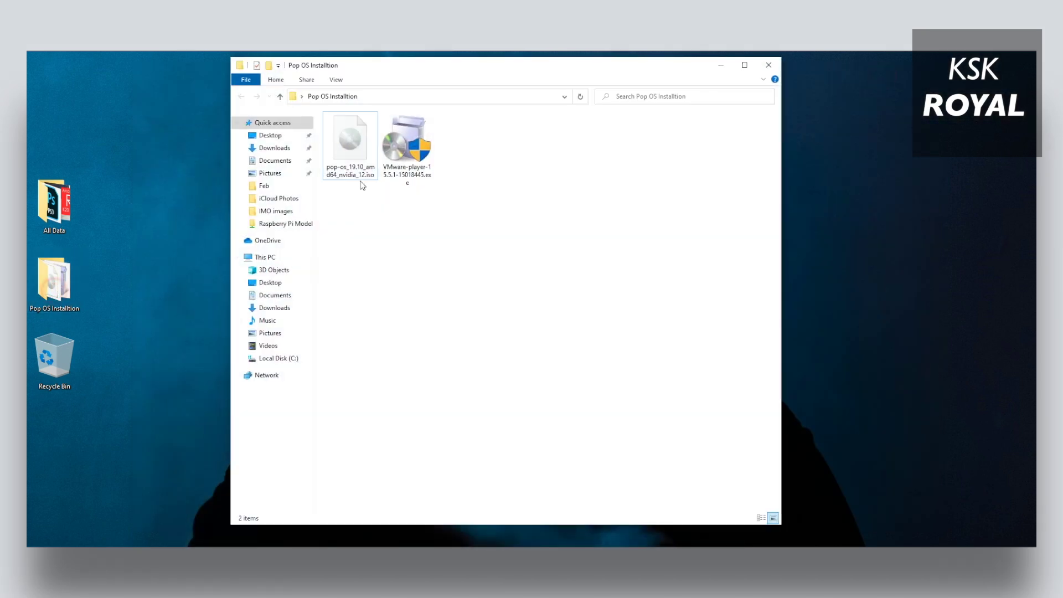
click(422, 246)
click(421, 143)
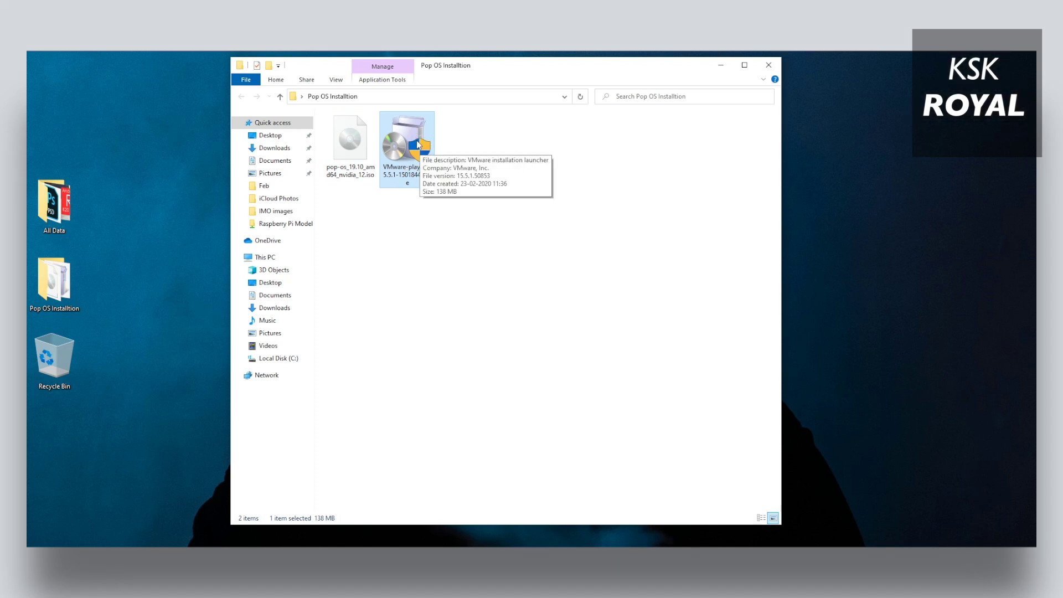
click(440, 259)
click(419, 139)
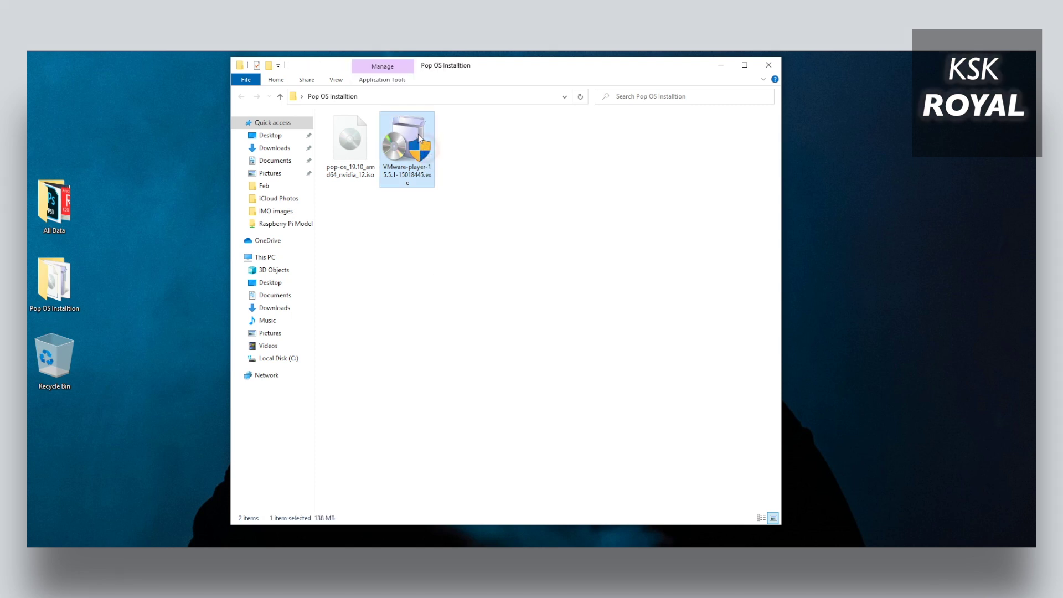
click(720, 65)
Launch VMware Workstation 15 Player, enlarge its window and place it near the middle of the desktop.
key(super)
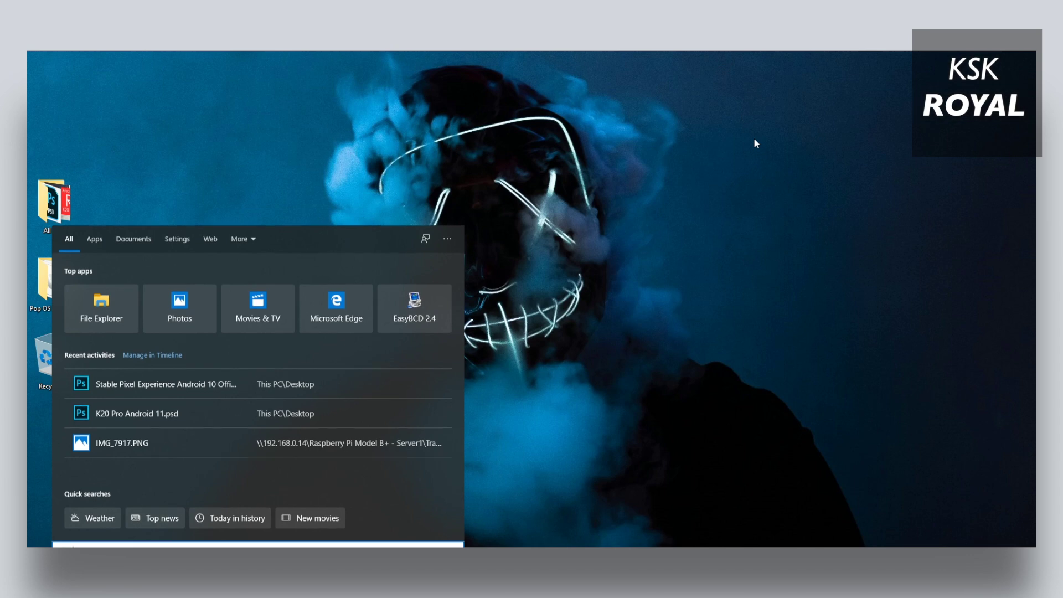
text(vmware)
key(Return)
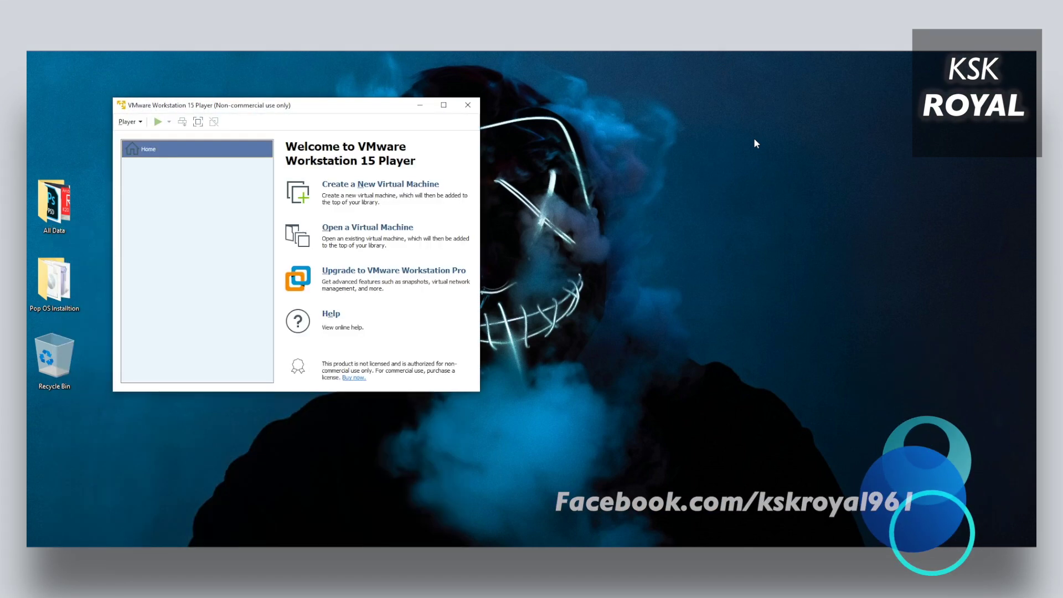
drag(361, 105, 554, 133)
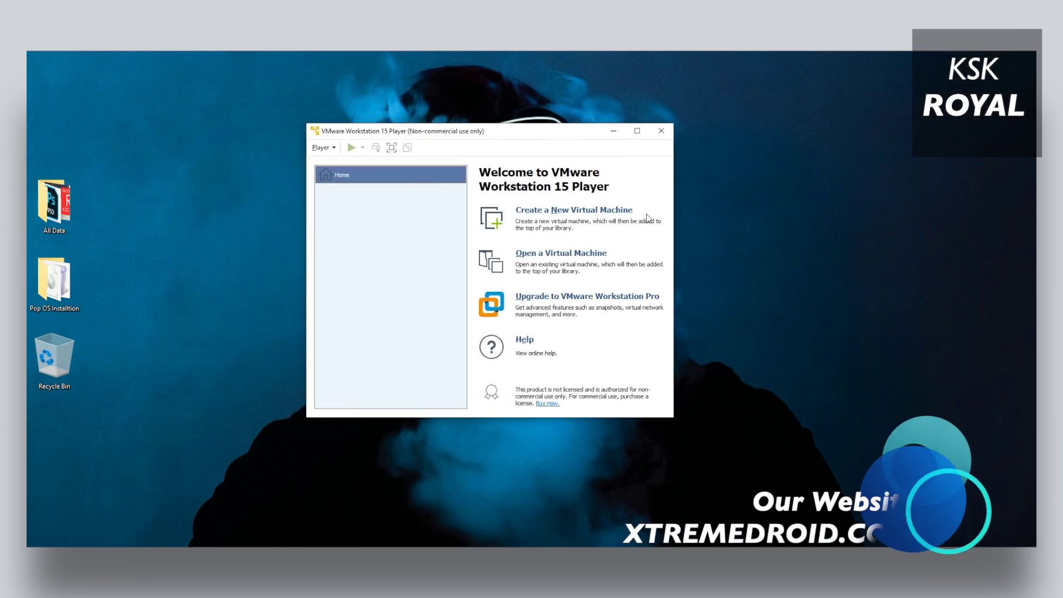
drag(674, 178, 818, 179)
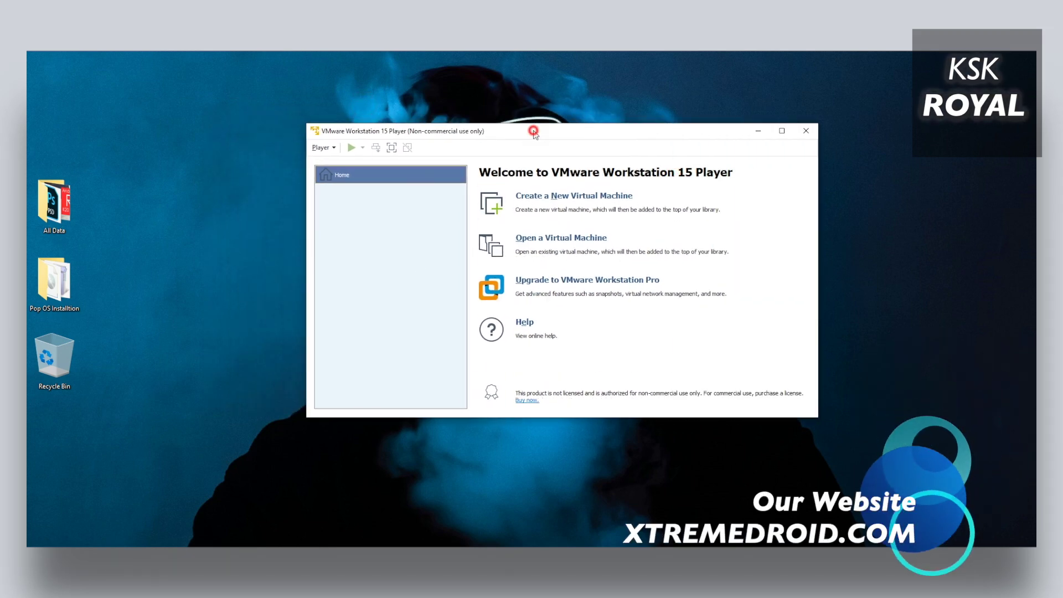
drag(534, 133, 481, 117)
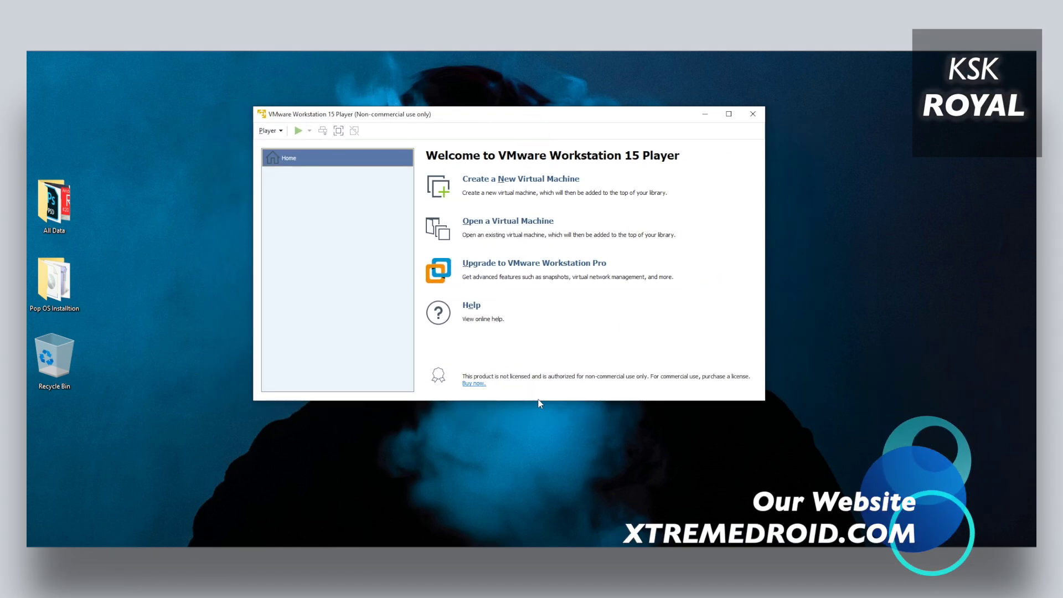
drag(537, 401, 550, 523)
drag(506, 118, 512, 91)
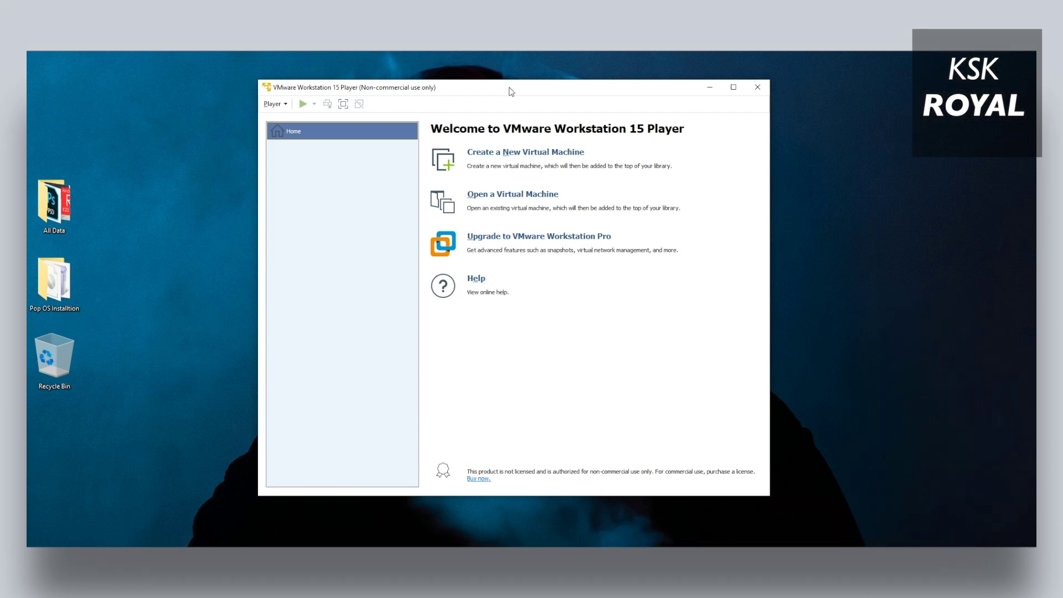
Start a new virtual machine with the operating system installed later, using Linux as guest and Ubuntu 64-bit as version.
click(509, 153)
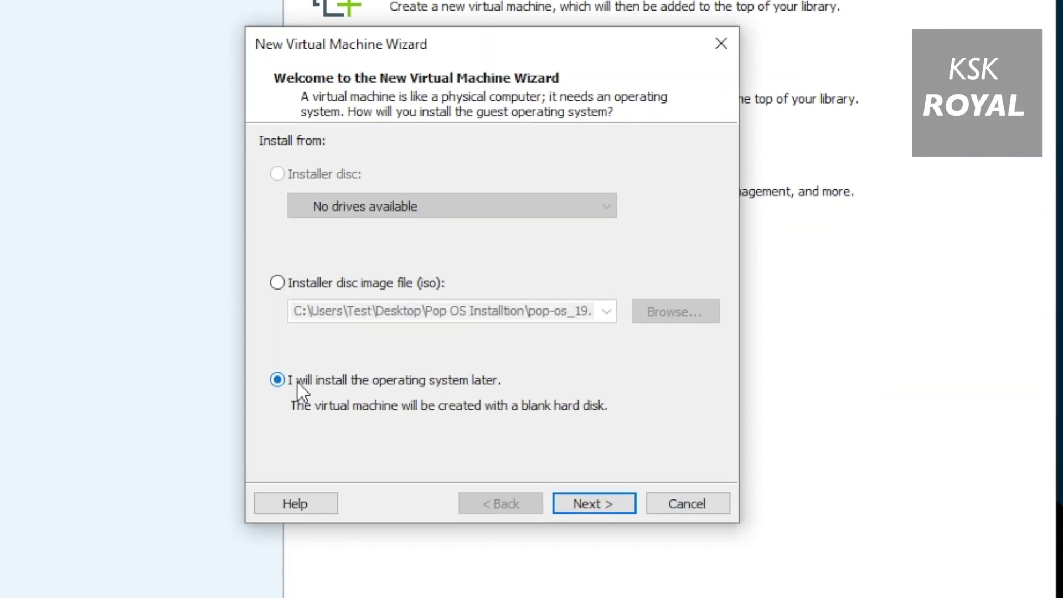
click(576, 510)
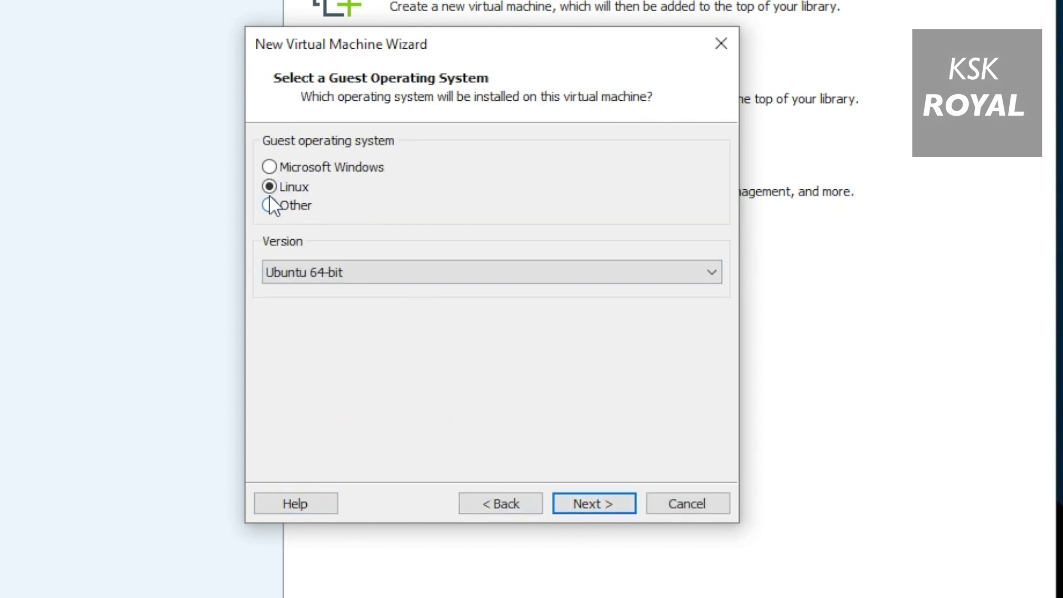
click(339, 274)
click(360, 534)
click(591, 503)
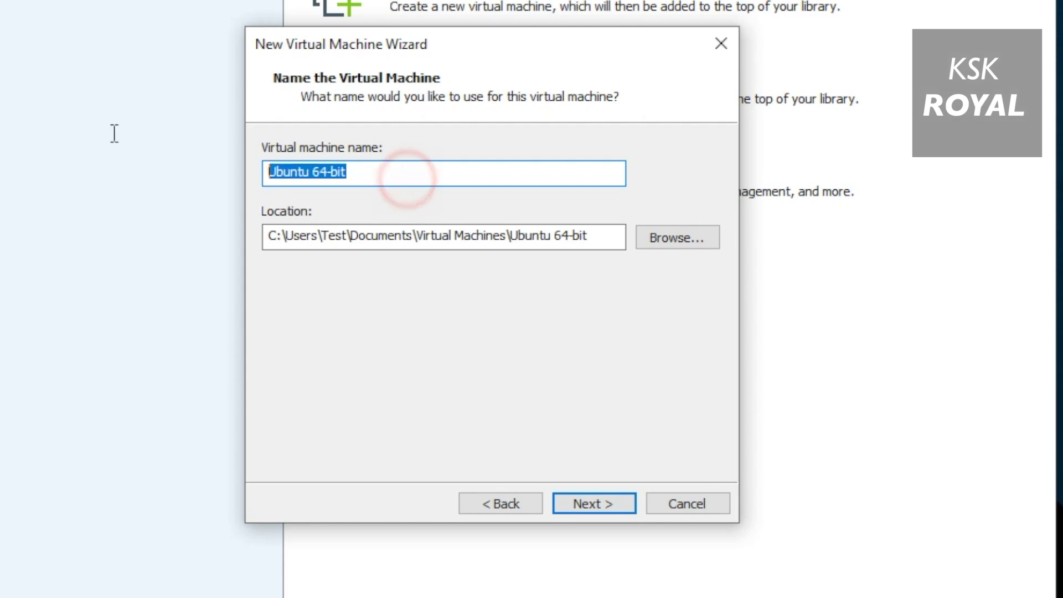
Name the virtual machine "POP! _OS", check where it is stored and accept the default Virtual Machines location.
text(POP O)
key(BackSpace)
key(BackSpace)
text(! _OS)
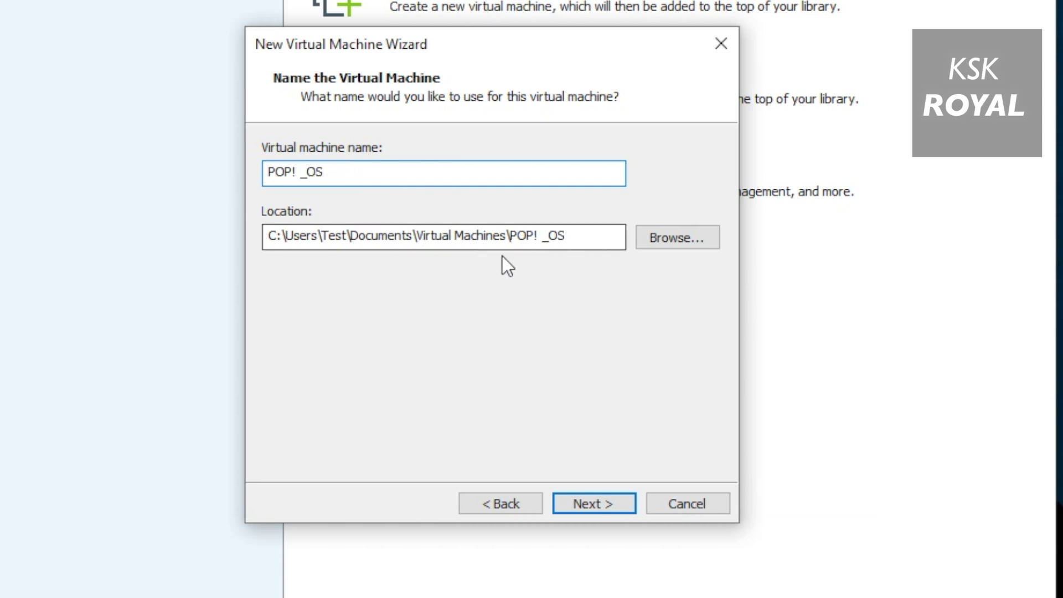
drag(586, 234, 235, 231)
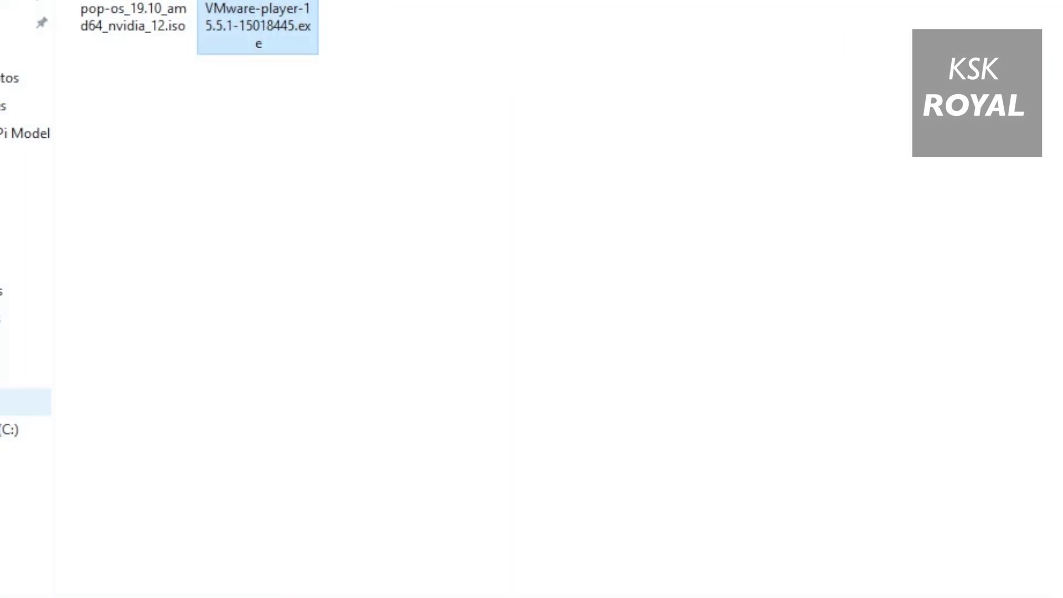
click(25, 208)
click(244, 178)
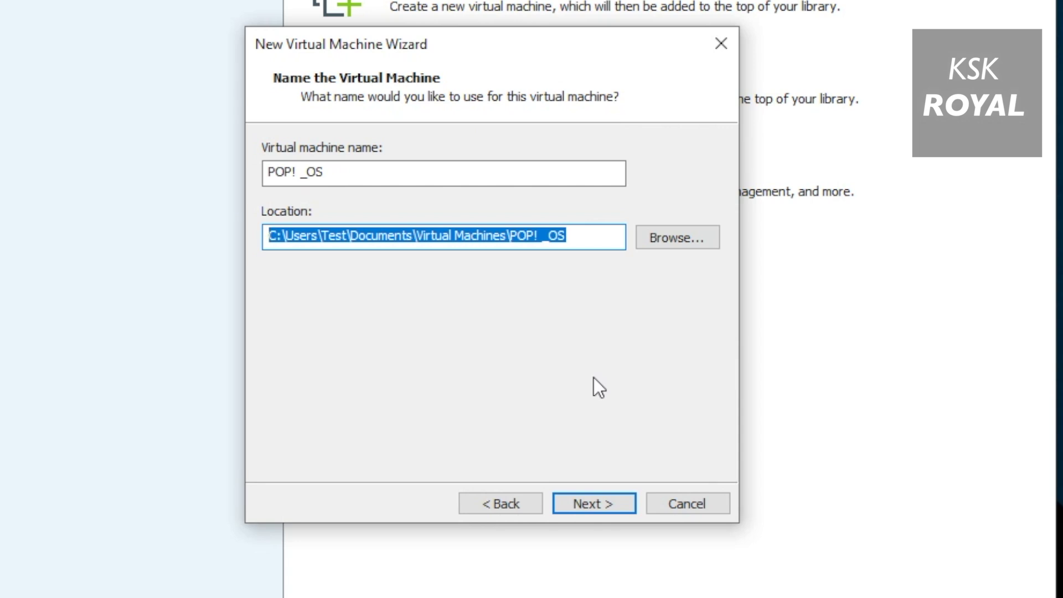
click(594, 506)
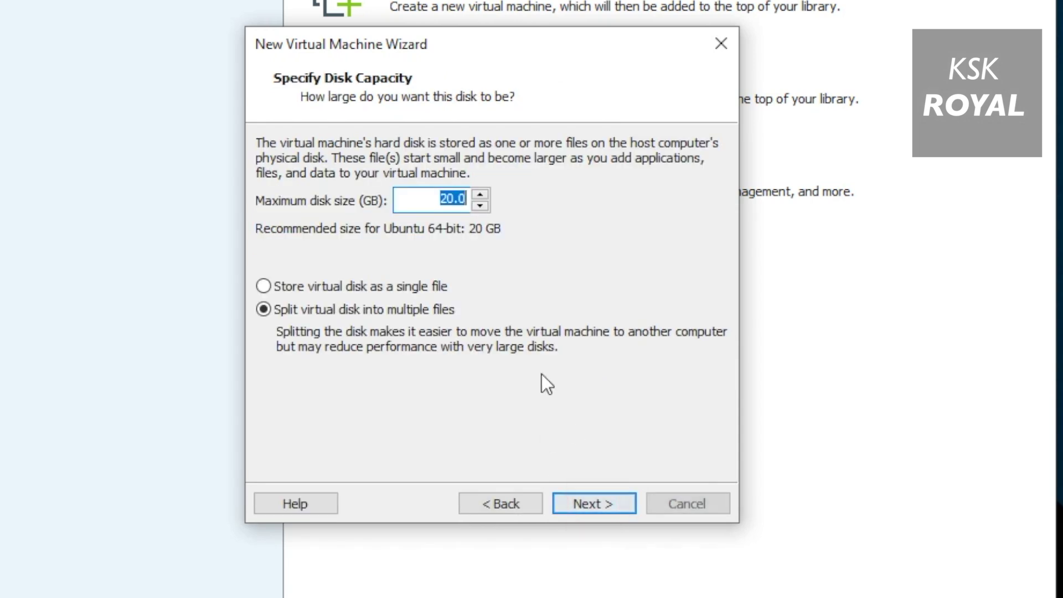
Store the 20 GB virtual disk as a single file and finish creating the virtual machine.
click(324, 286)
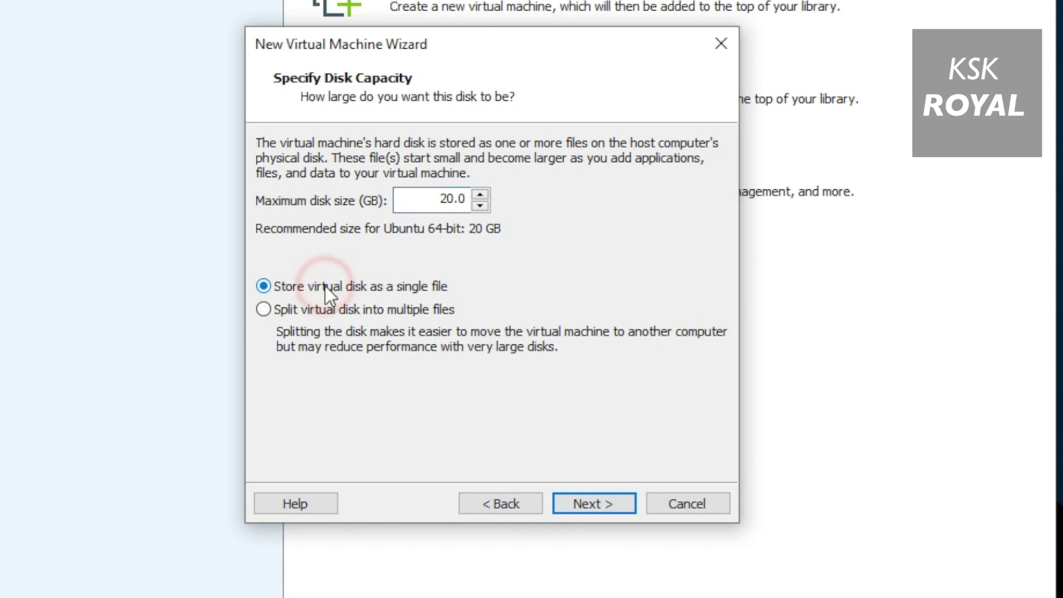
drag(414, 199, 501, 200)
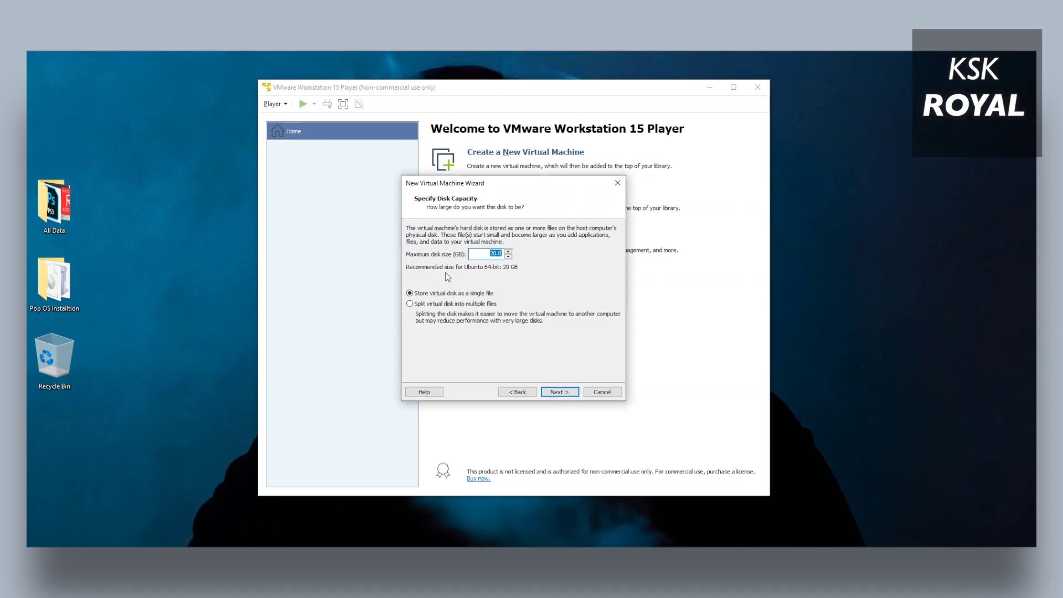
click(559, 391)
click(559, 392)
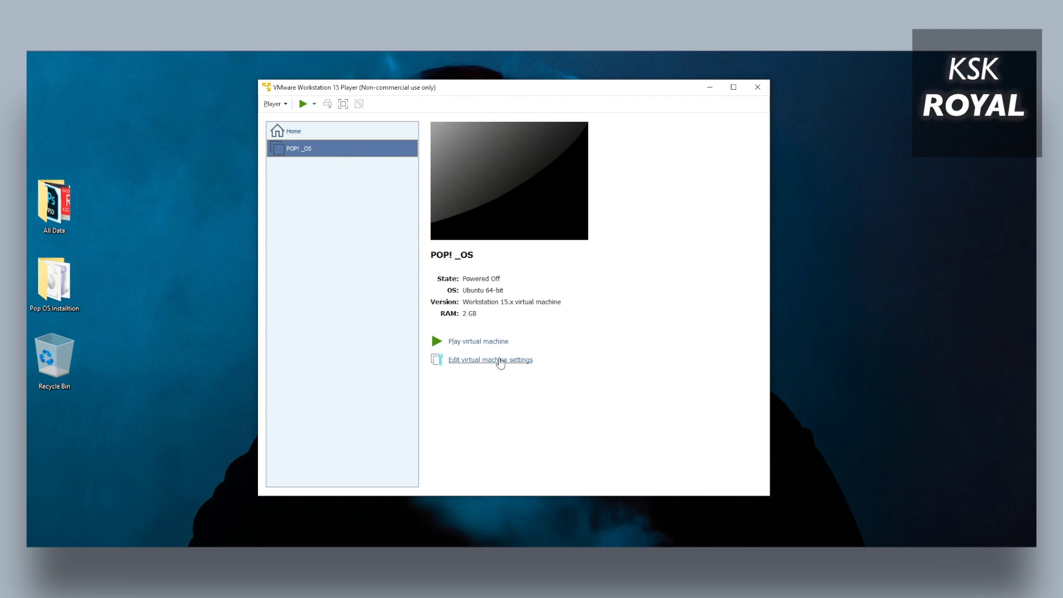
Raise the POP! _OS virtual machine's memory to 4392 MB and set its processor cores to 2.
click(515, 361)
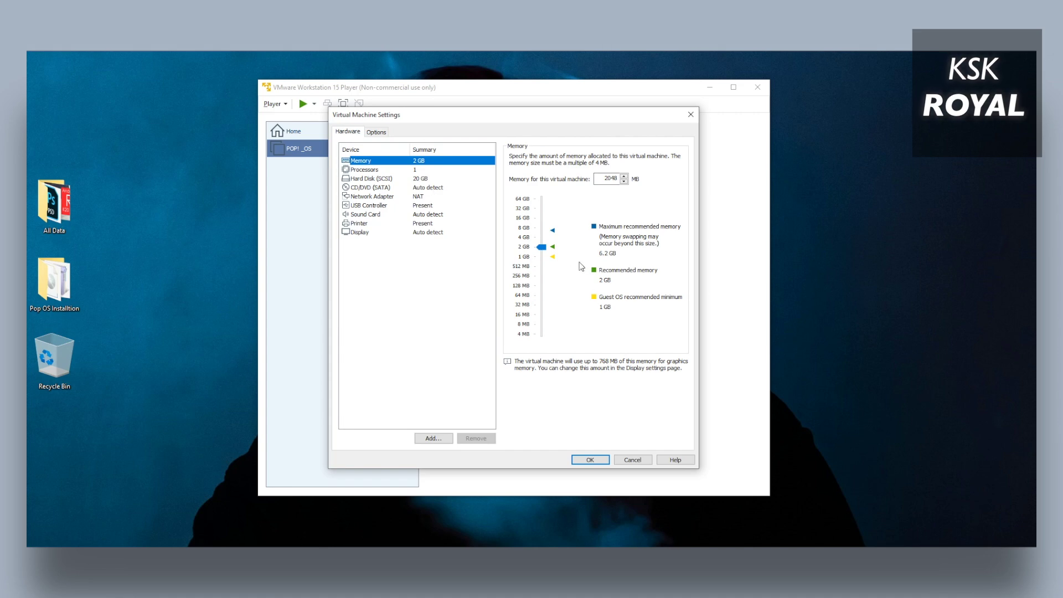
drag(542, 247, 545, 239)
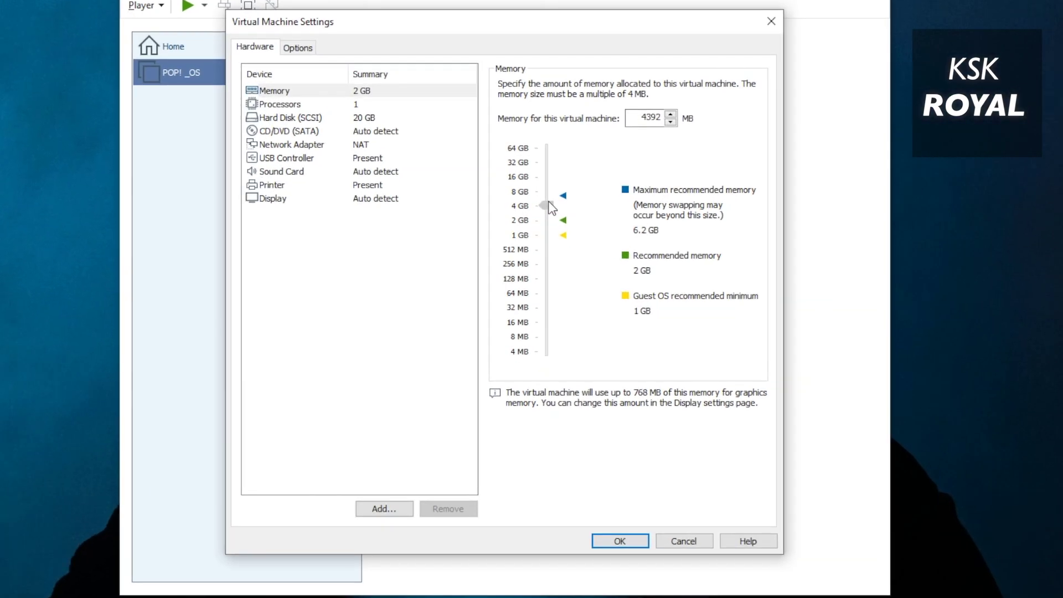
drag(550, 204, 550, 205)
click(372, 106)
click(666, 87)
click(631, 110)
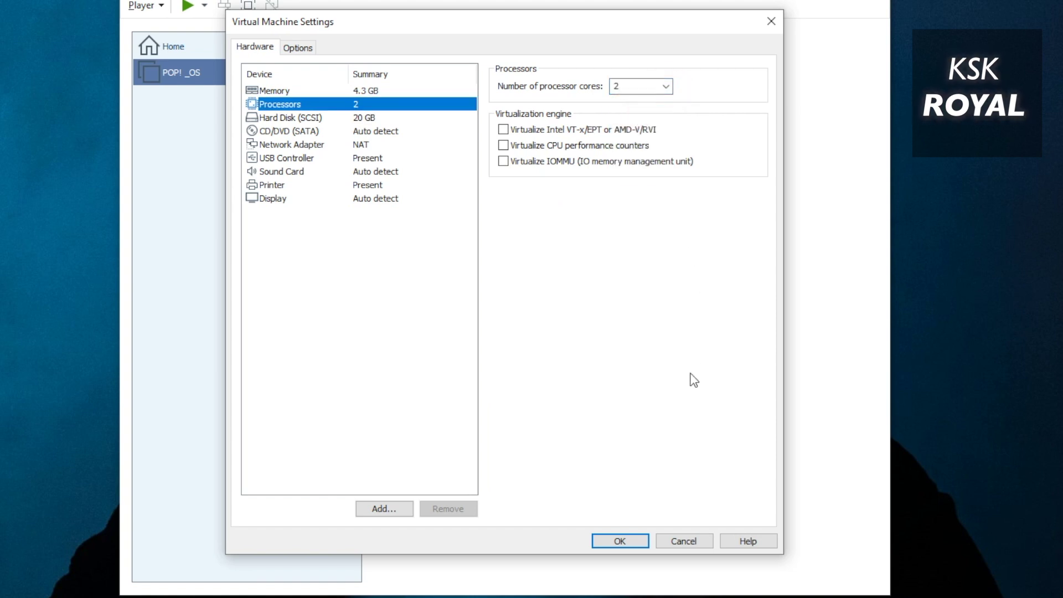
Set the virtual machine display's maximum graphics memory to 1 GB.
click(299, 145)
click(328, 200)
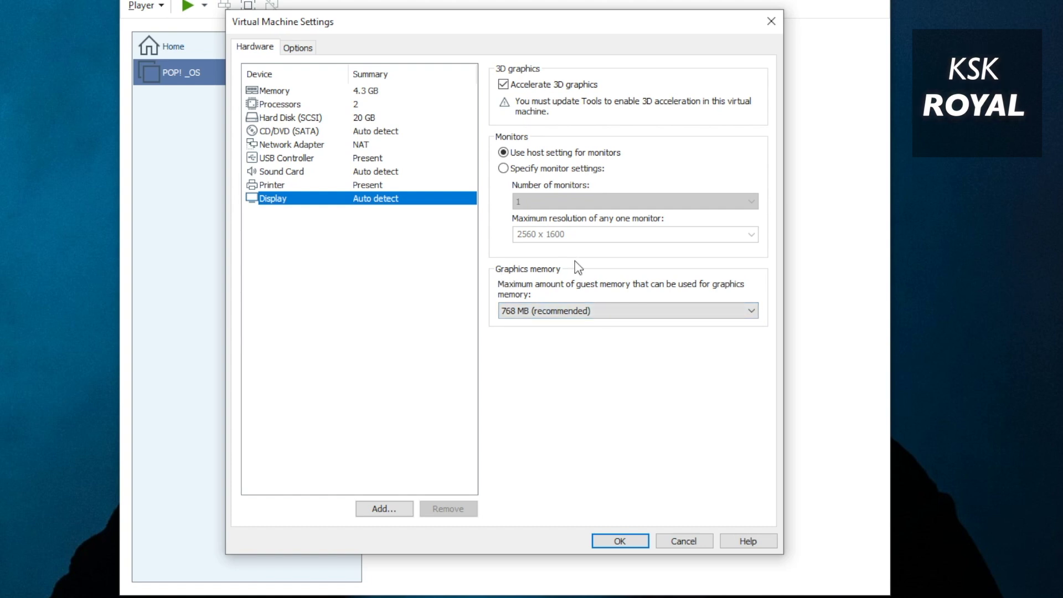
click(579, 314)
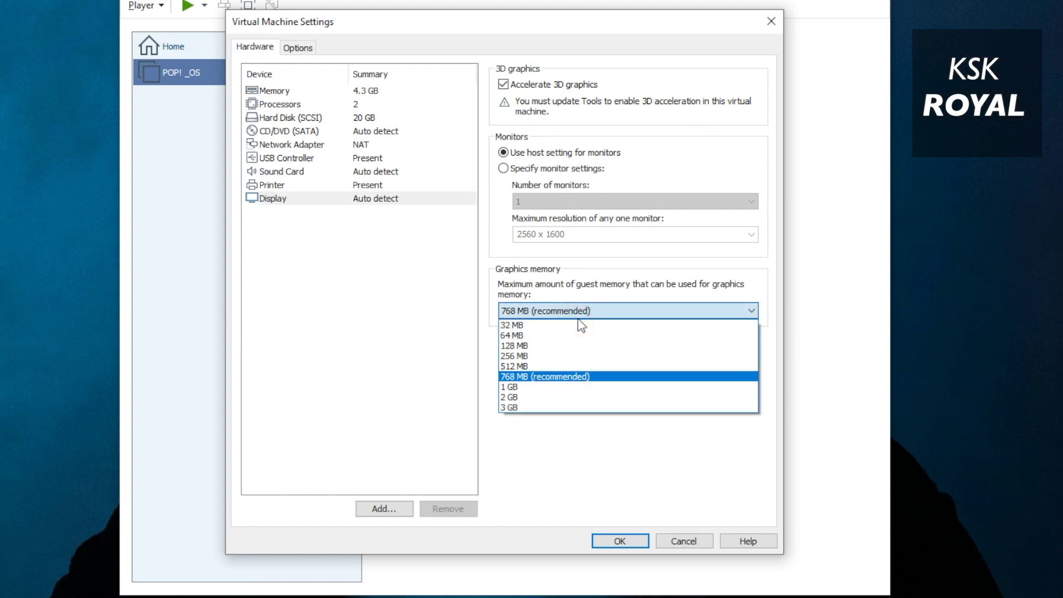
click(536, 387)
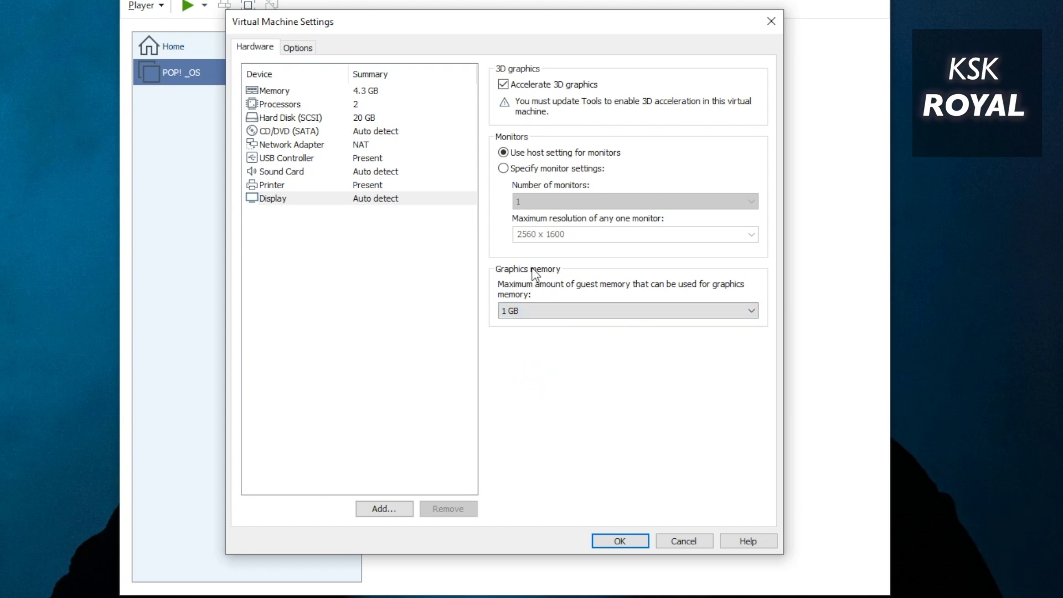
Set the CD/DVD drive to use pop-os_19.10_amd64_nvidia_12.iso from the desktop's Pop OS Installtion folder and save the virtual machine settings.
click(299, 131)
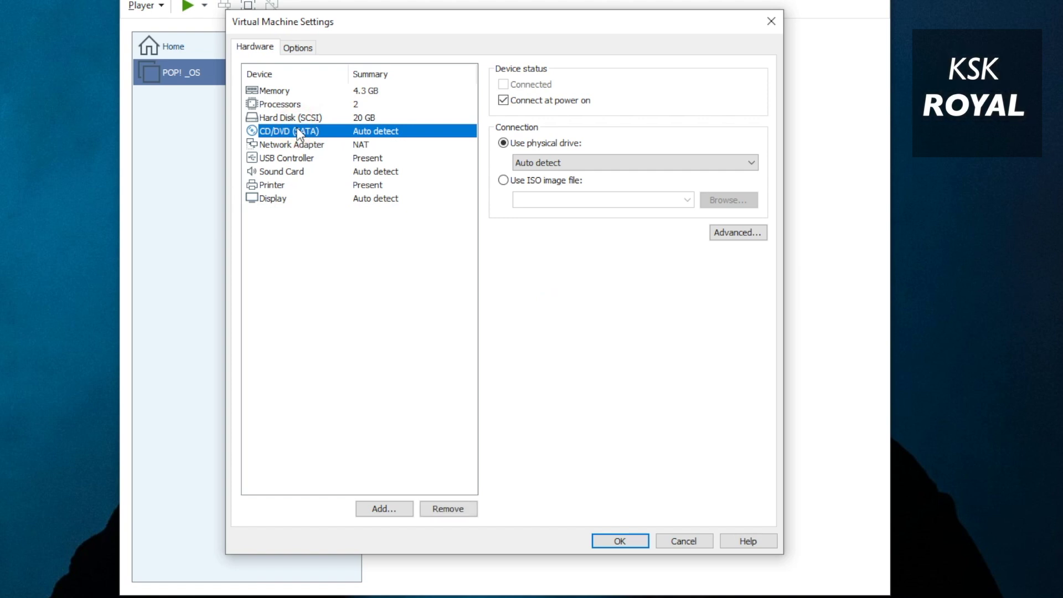
click(518, 181)
click(732, 205)
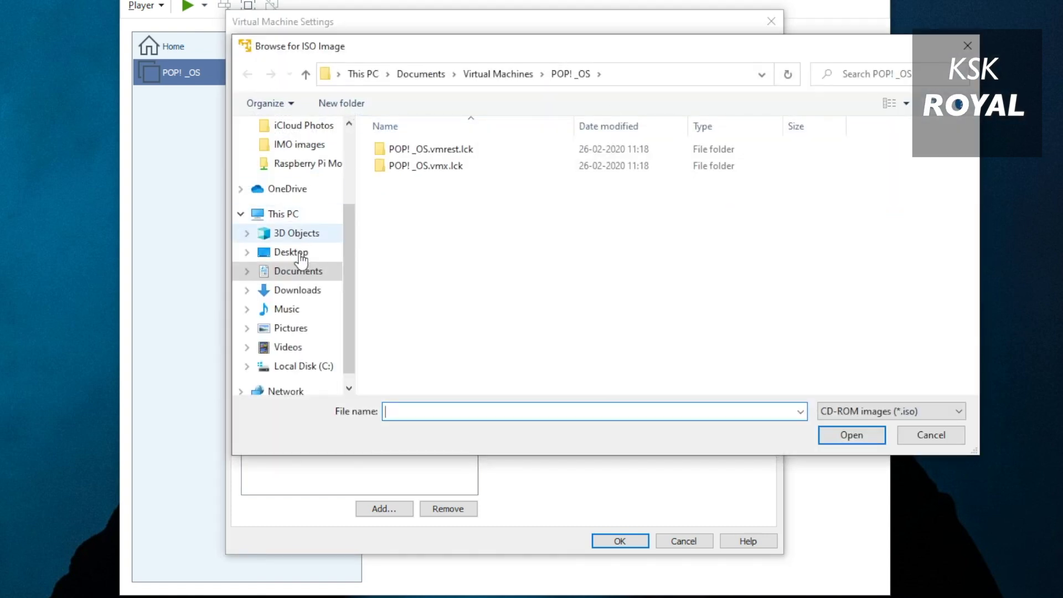
scroll(297, 261, up, 1)
scroll(298, 260, up, 3)
click(304, 177)
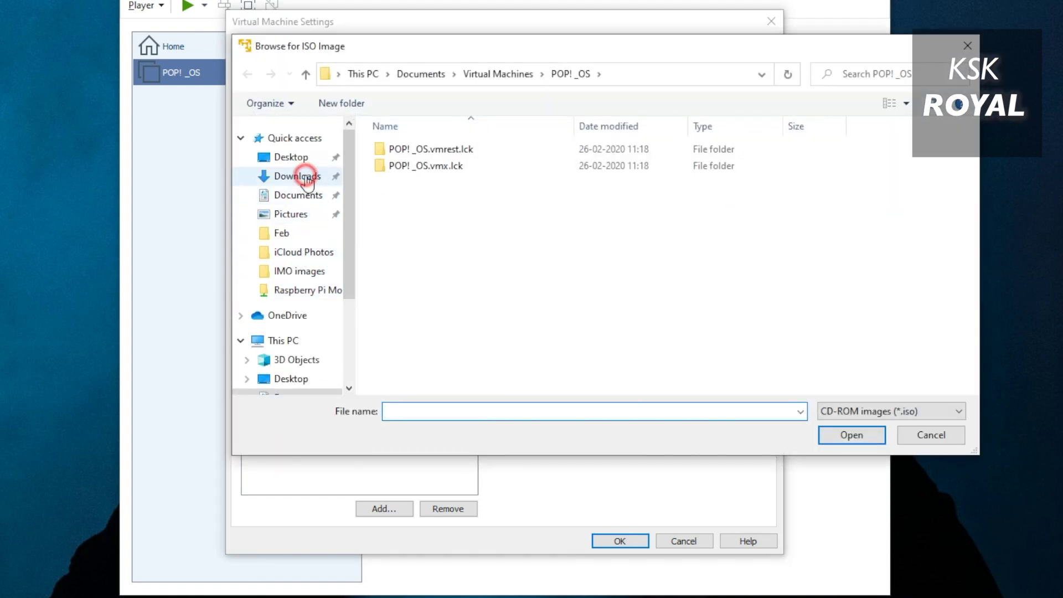
click(306, 159)
double_click(471, 167)
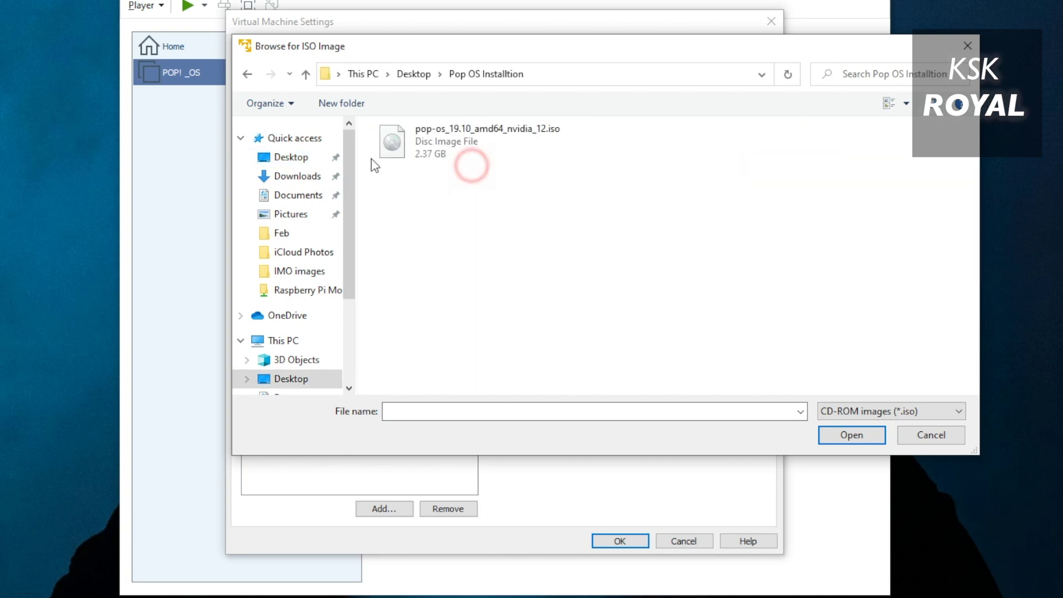
click(431, 147)
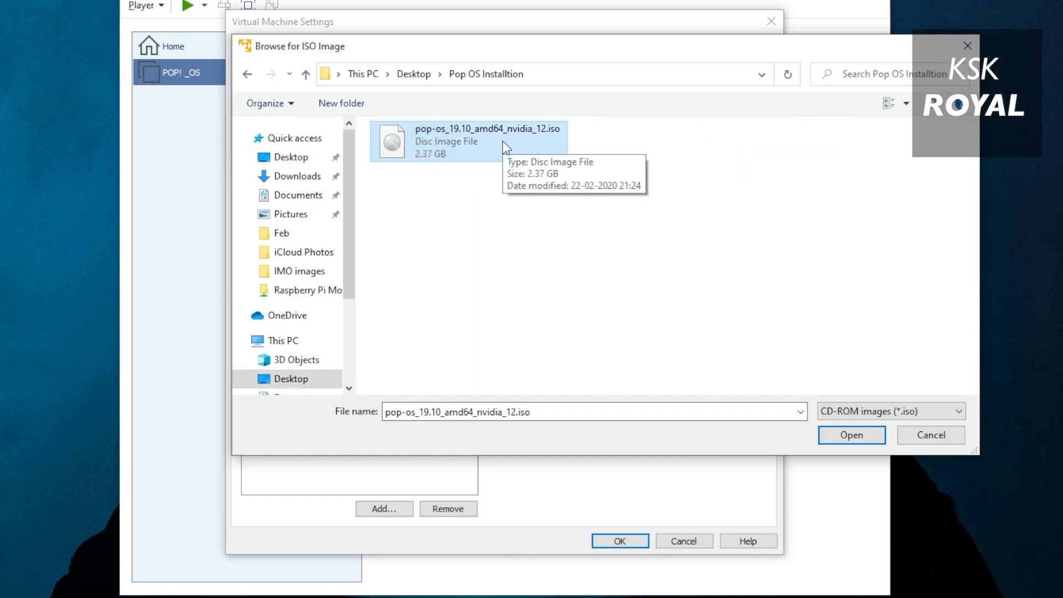
click(844, 436)
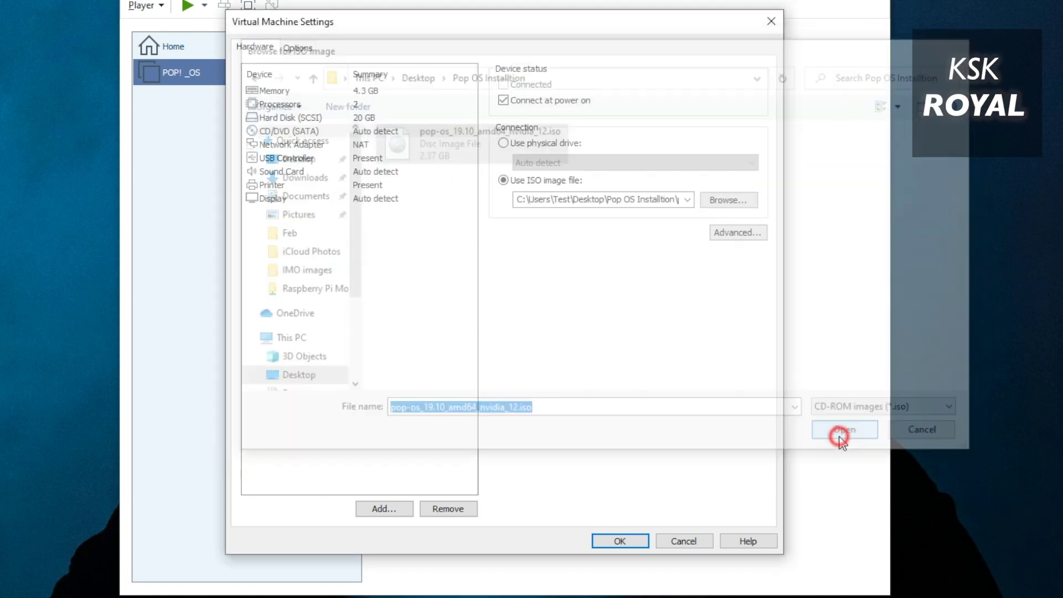
click(625, 542)
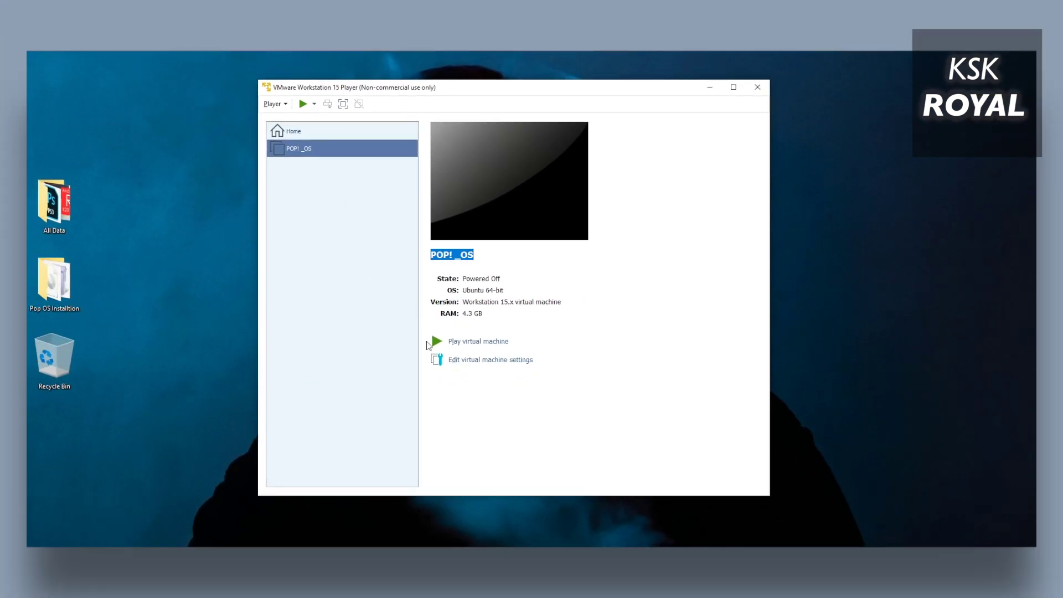
Power on the POP! _OS virtual machine, dismiss the virtual printing notice and show the booted installer in full screen.
click(303, 103)
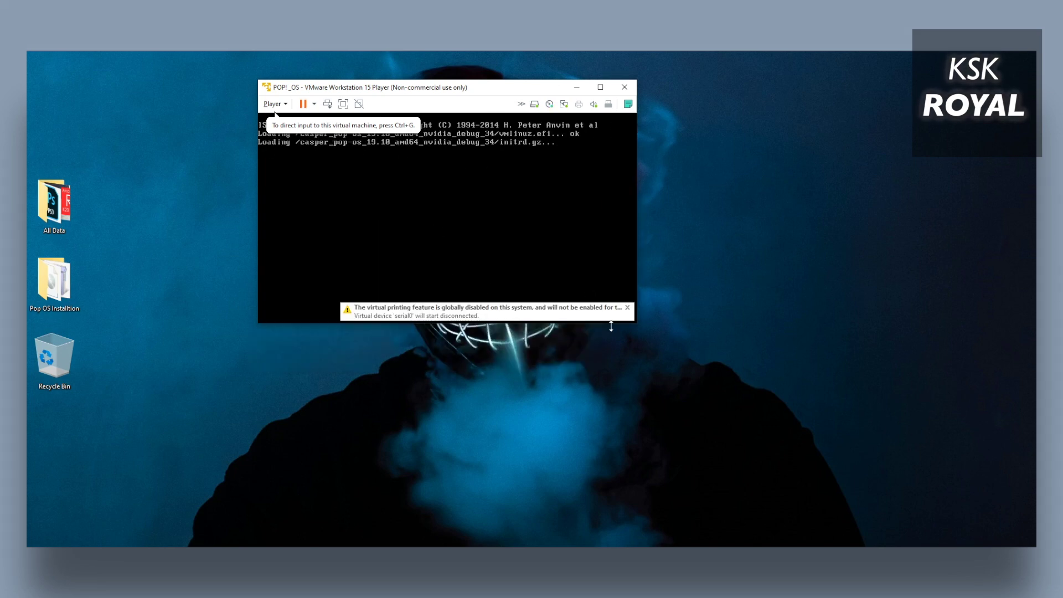
click(627, 307)
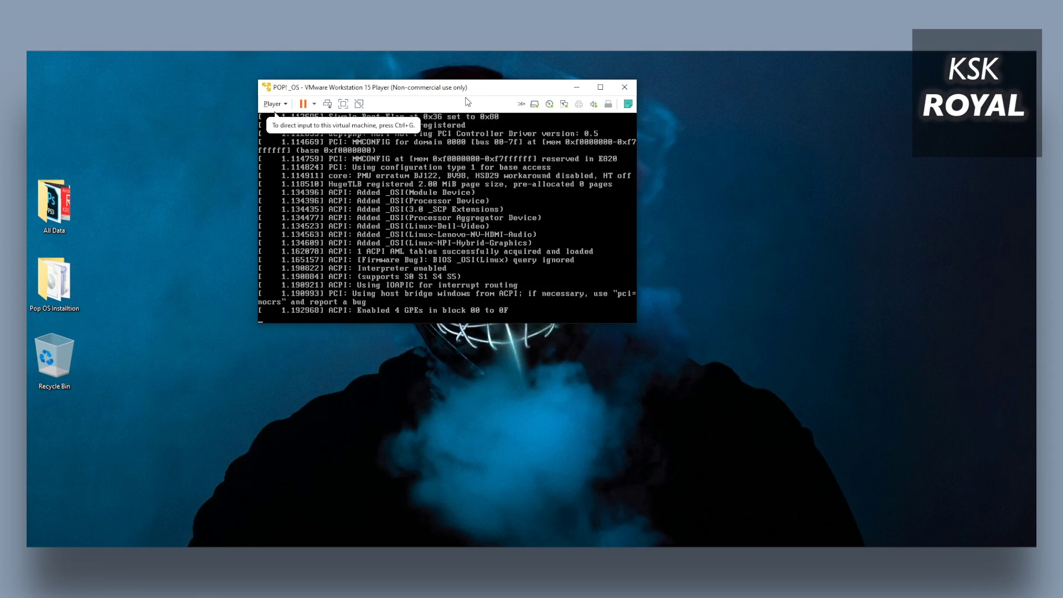
drag(473, 89, 514, 152)
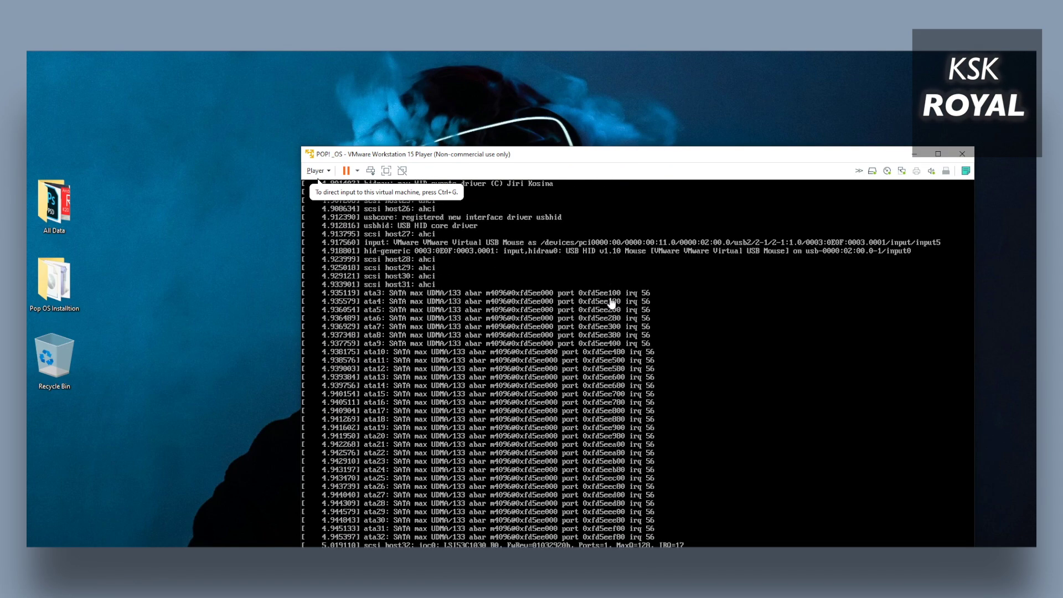
drag(630, 156, 558, 106)
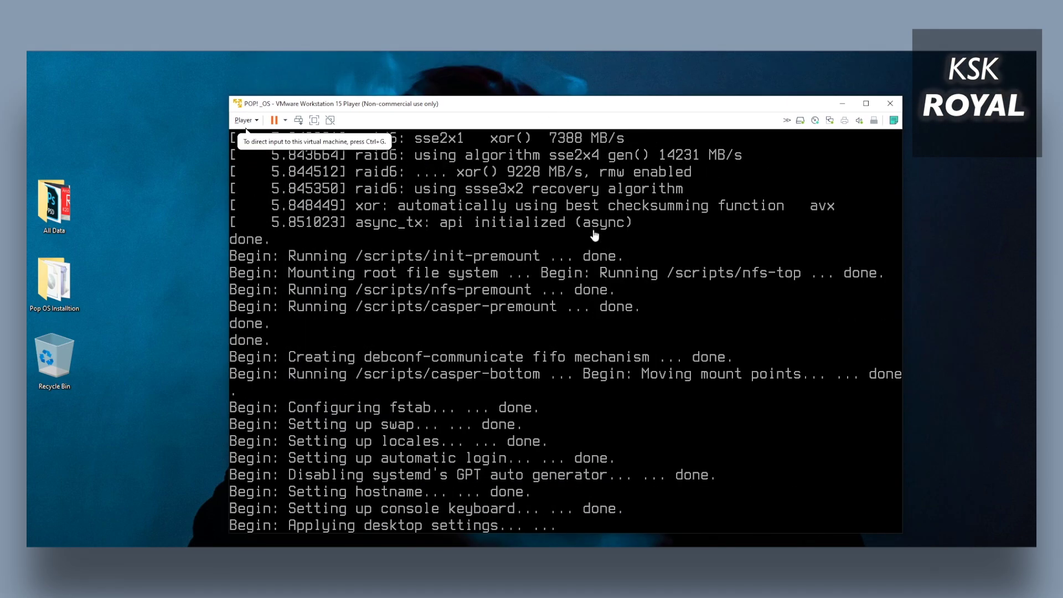
key(ctrl+g)
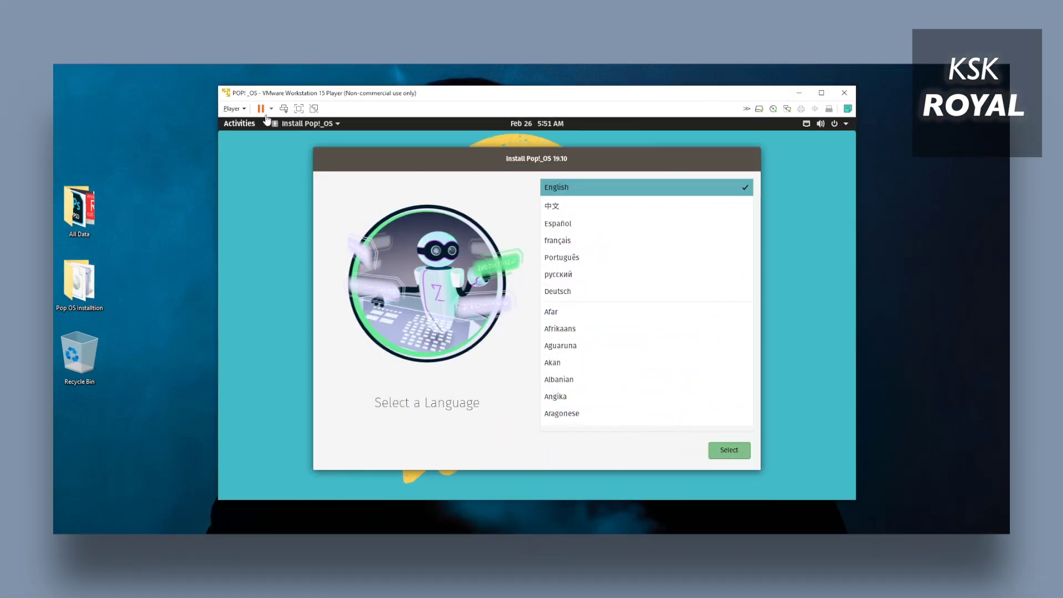
click(299, 109)
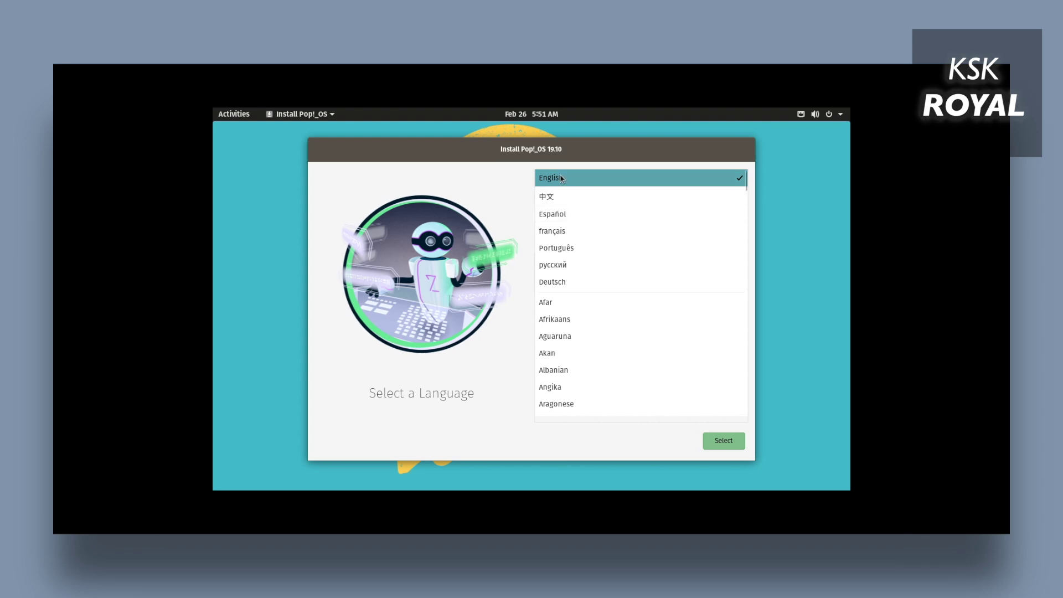
Choose English (United States of America) as the installer language and the default English (US) keyboard layout.
click(724, 440)
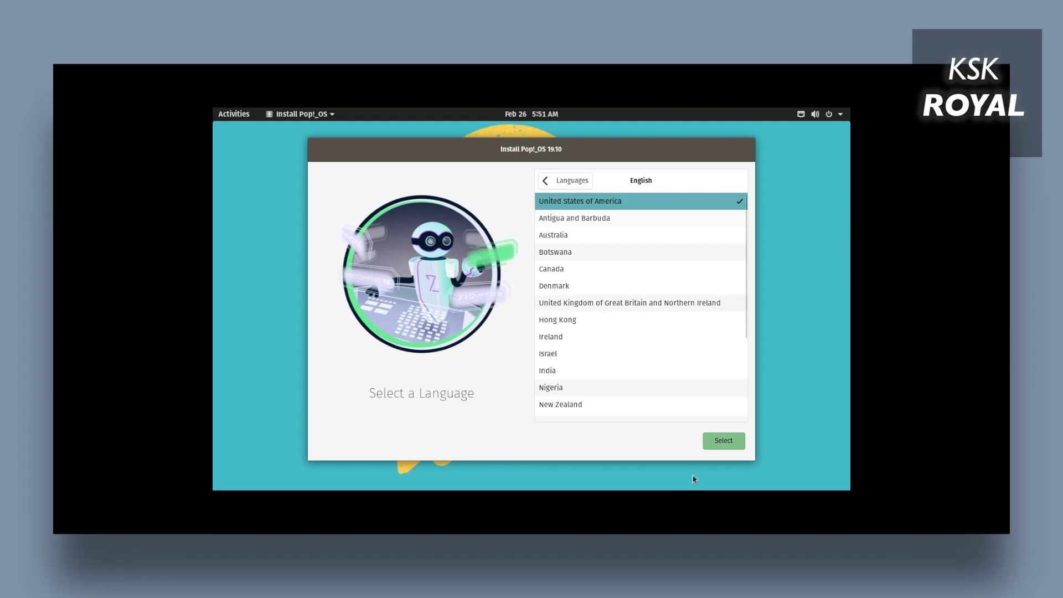
click(715, 445)
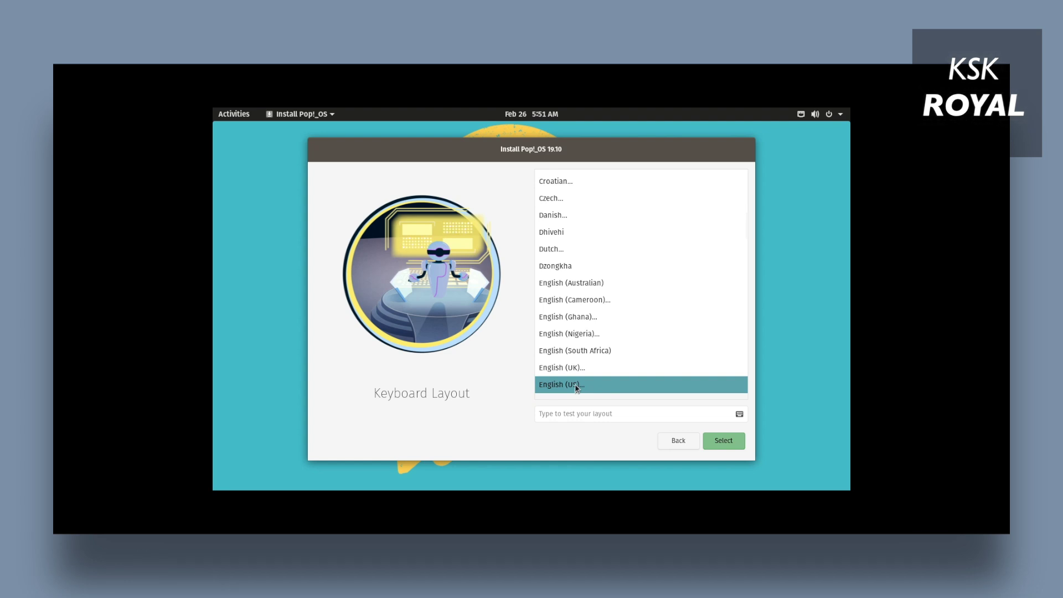
click(687, 382)
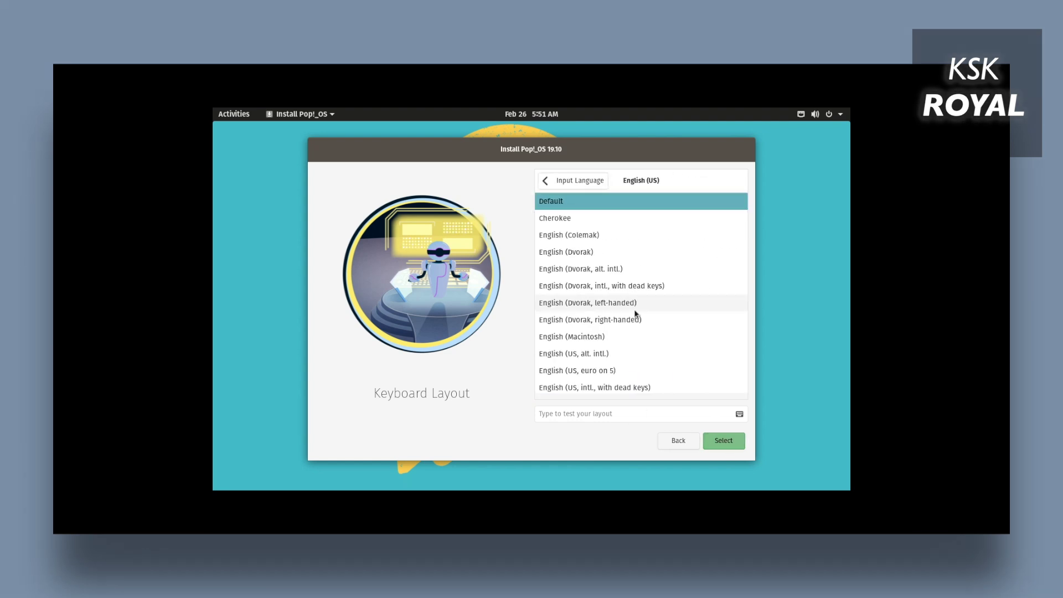
click(729, 444)
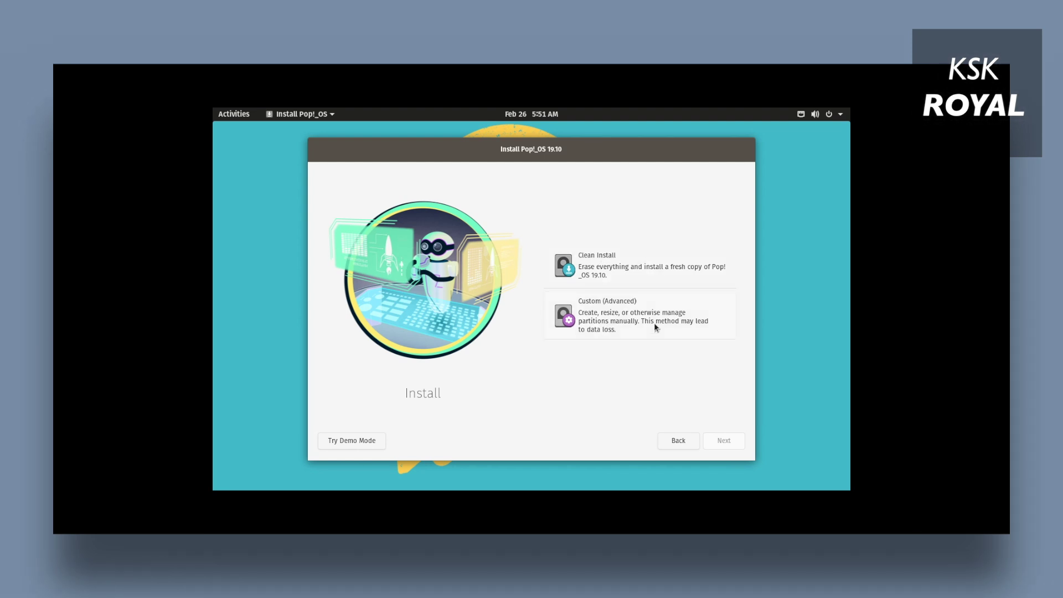
Run a clean install of Pop!_OS that erases the 20 GiB VMware virtual drive /dev/sda, without drive encryption.
click(596, 275)
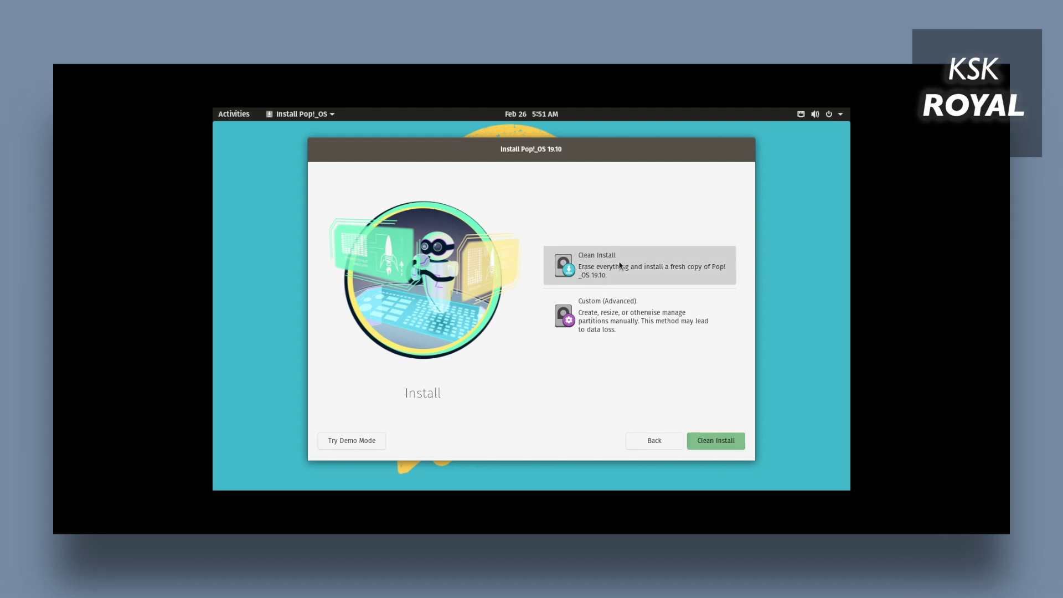
click(723, 444)
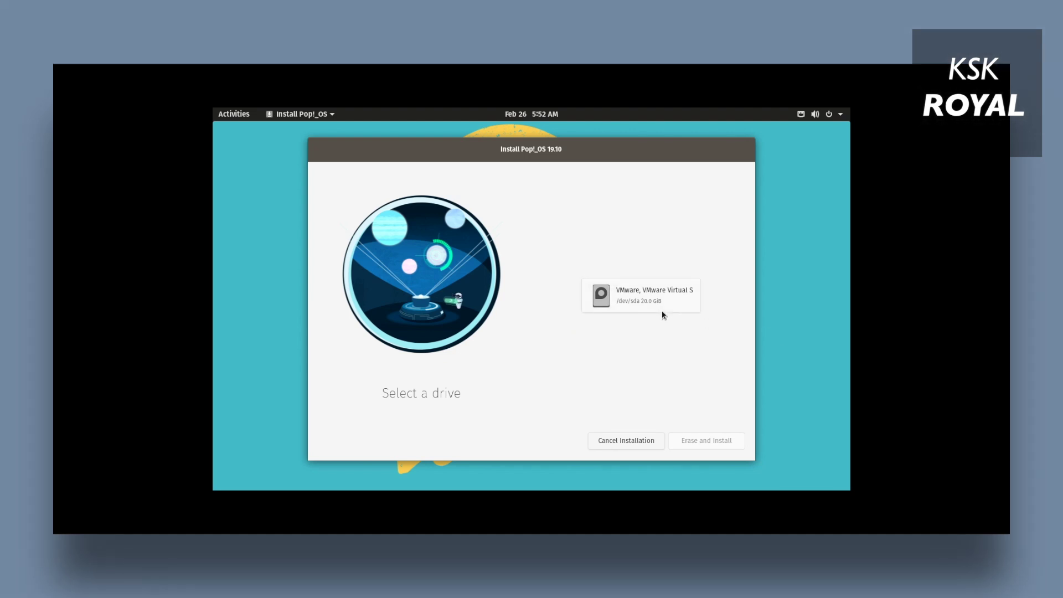
click(643, 302)
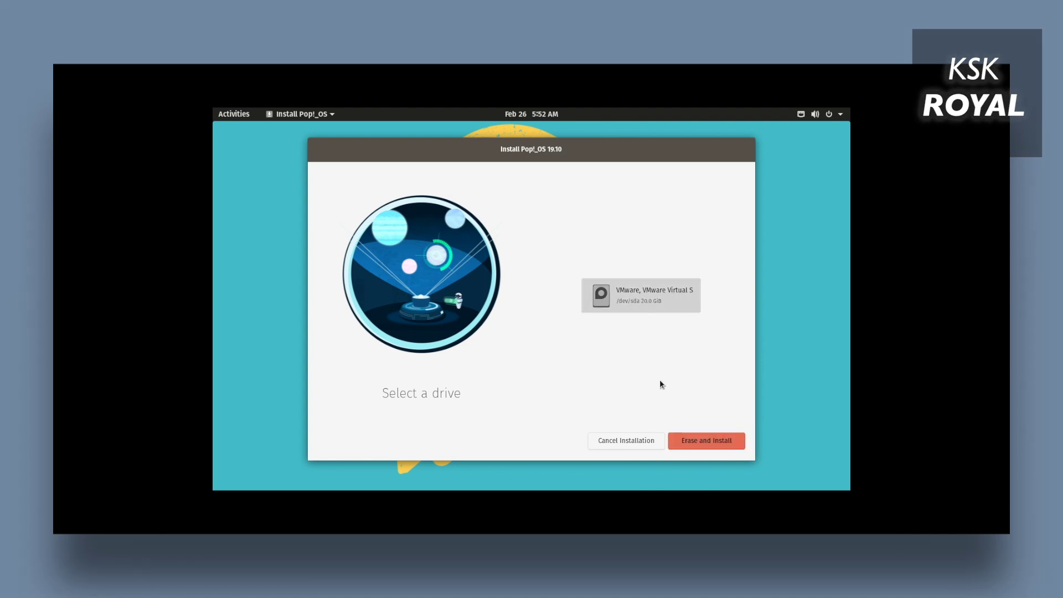
click(704, 443)
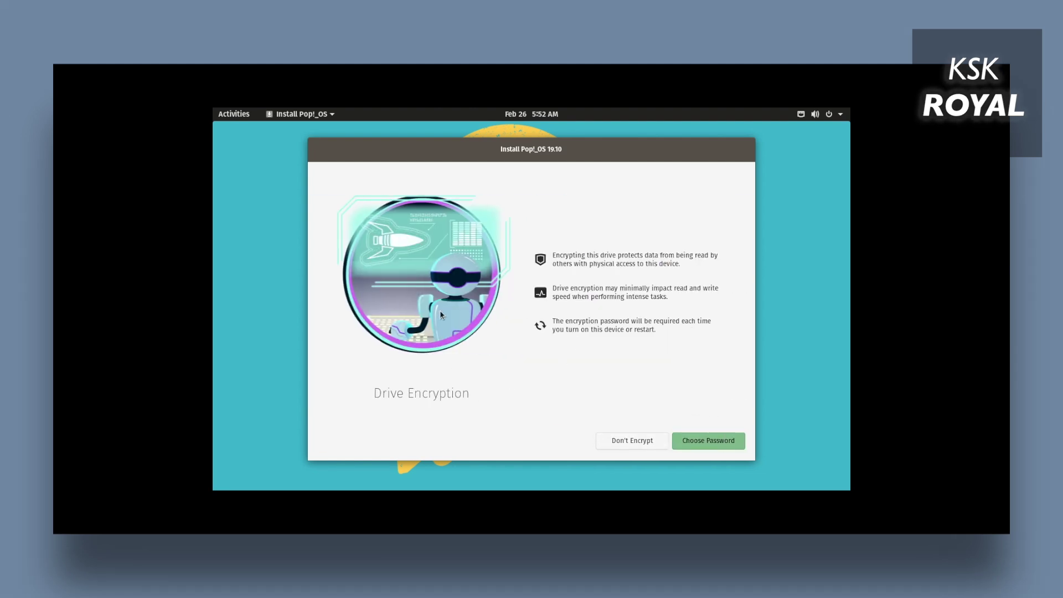
click(635, 442)
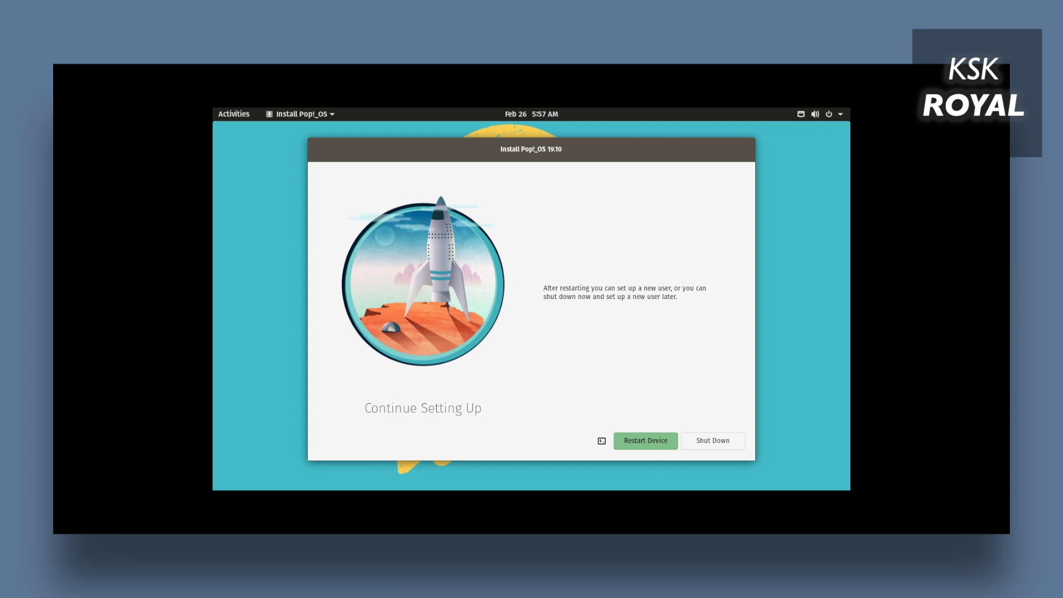
Permanently dismiss the VMware Tools reminder outside full screen and disconnect the virtual machine's CD/DVD drive, overriding the guest's lock.
key(ctrl+alt+Return)
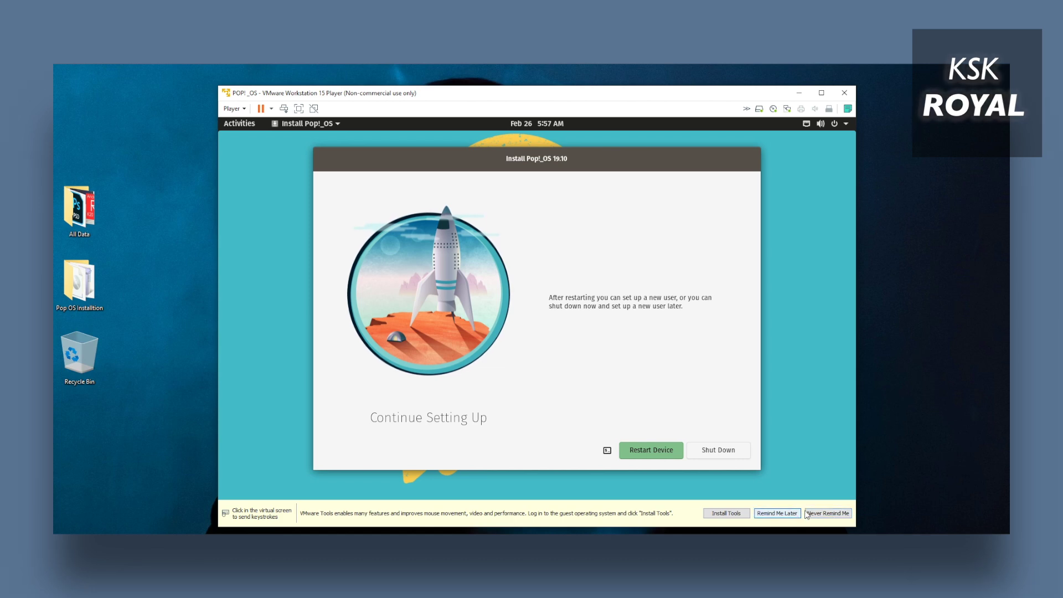
click(821, 515)
click(231, 109)
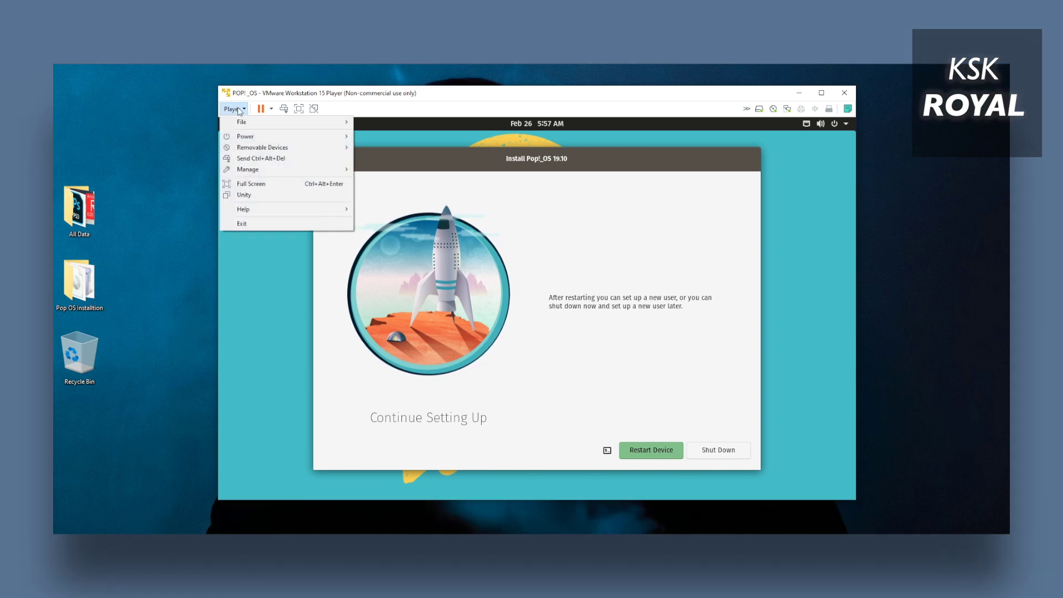
mouse_move(266, 173)
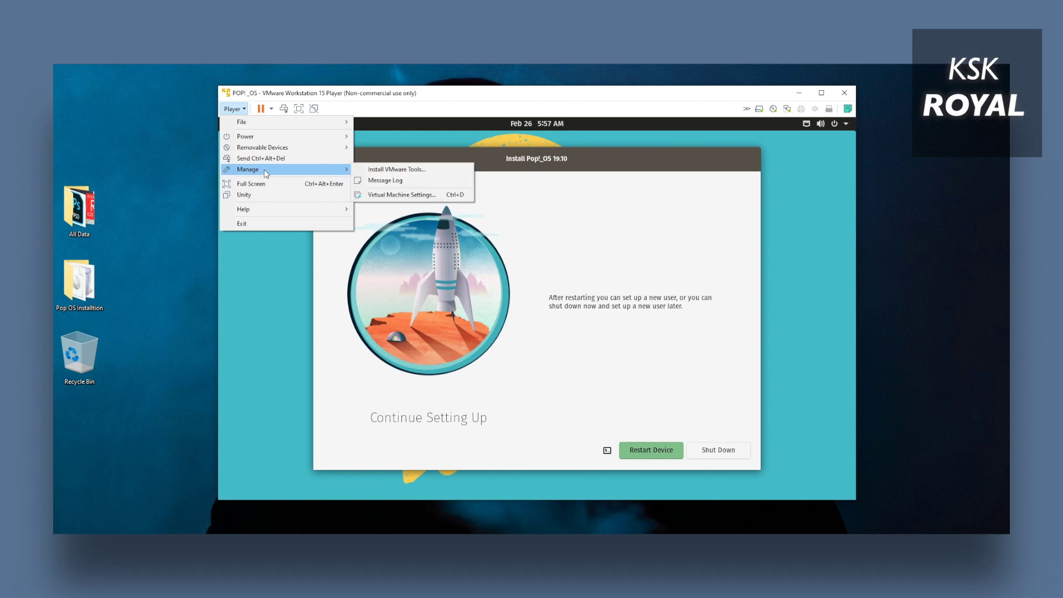
click(388, 195)
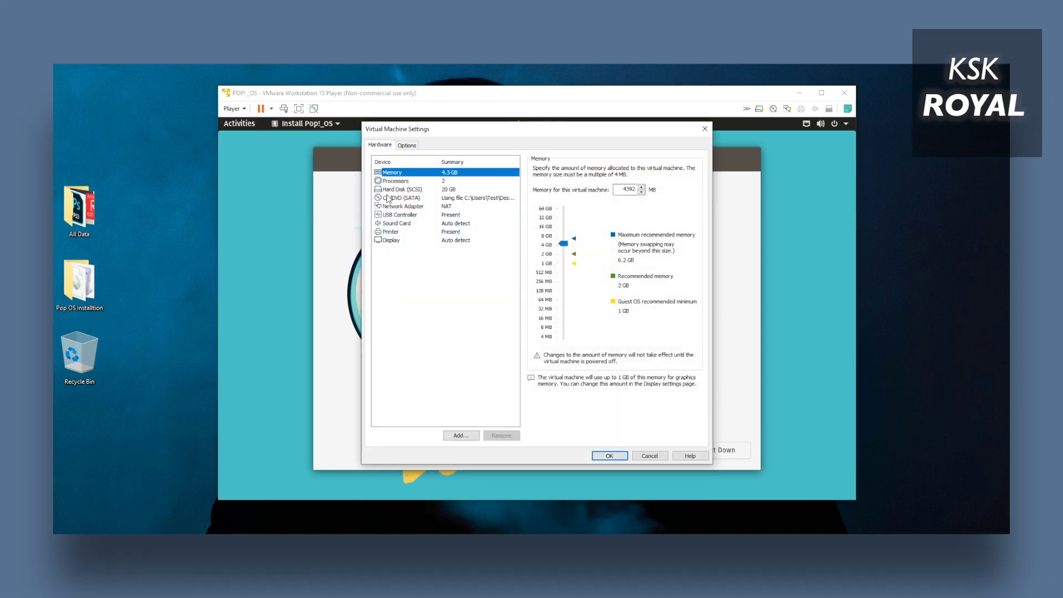
click(410, 200)
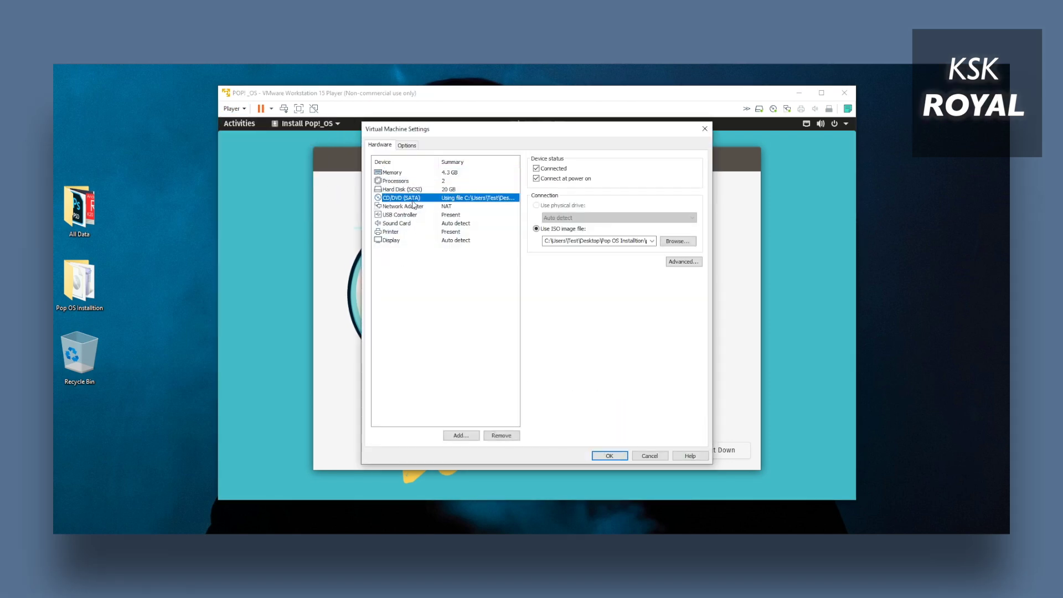
click(536, 169)
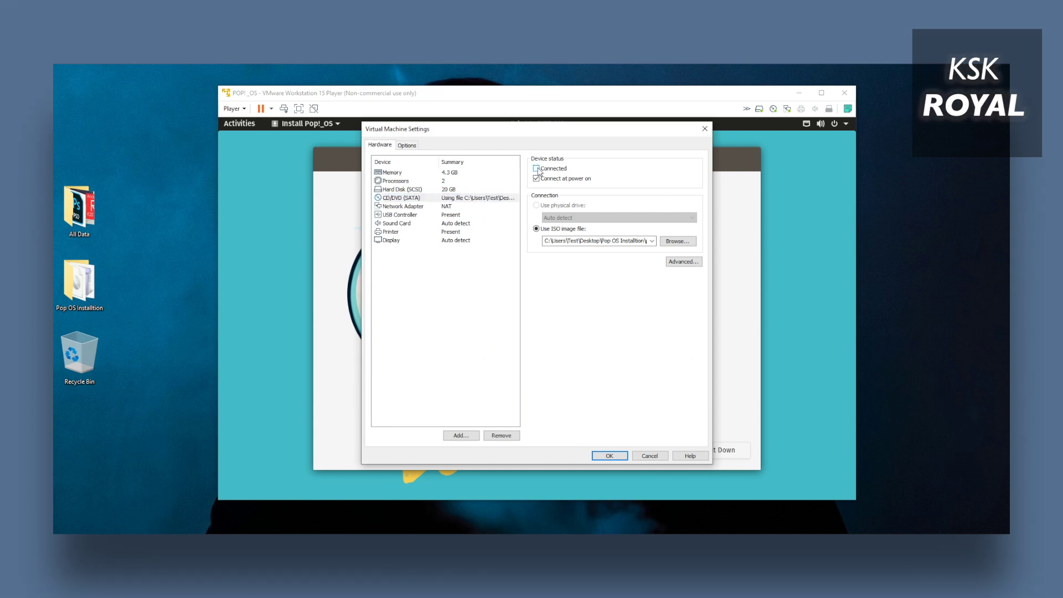
click(593, 455)
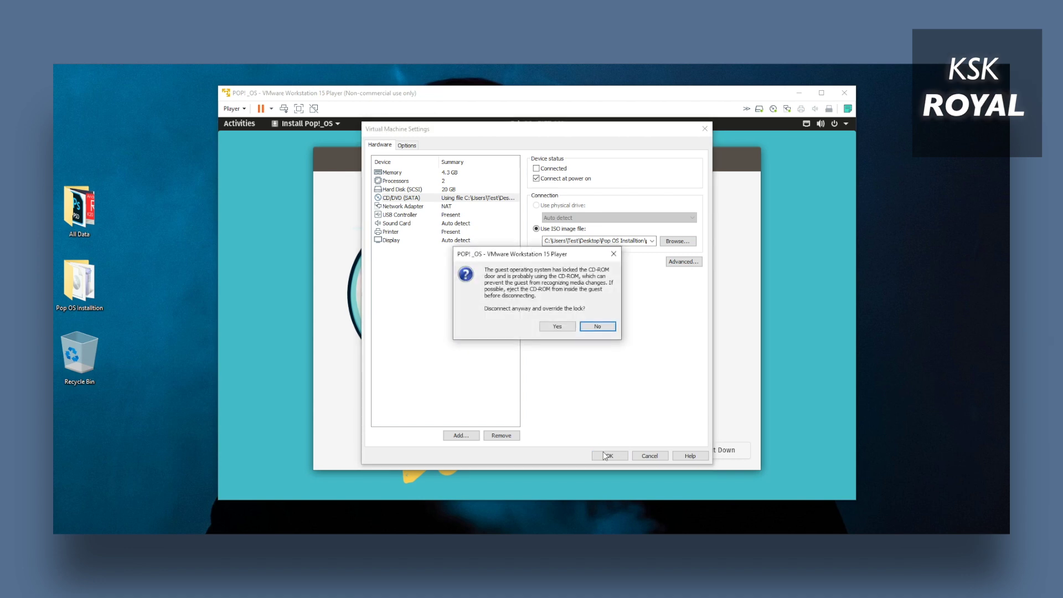
click(557, 326)
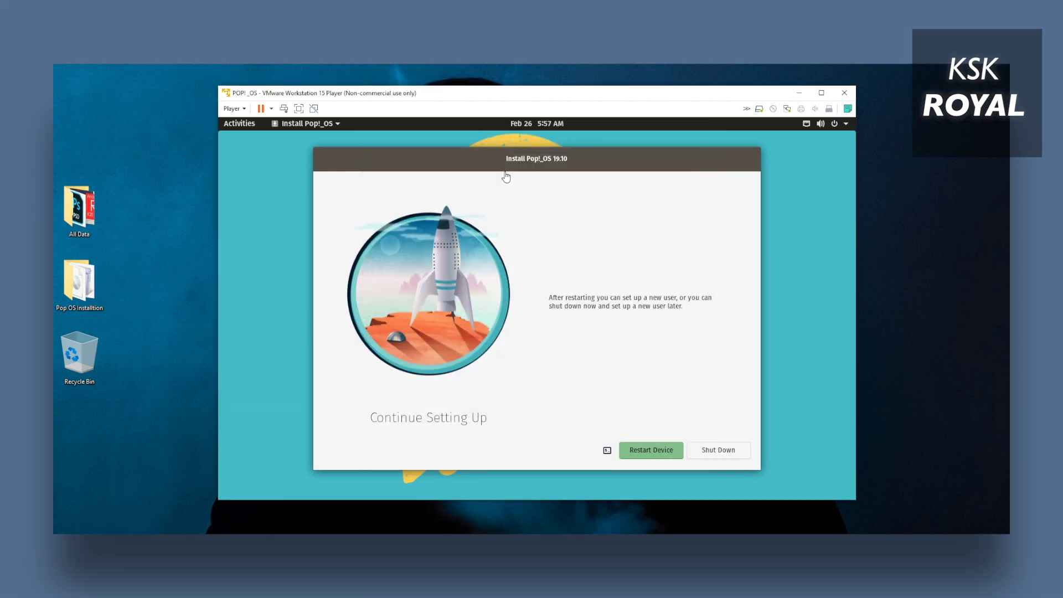
Restart the POP! _OS guest from the virtual machine's power options and confirm the restart.
click(235, 109)
mouse_move(238, 208)
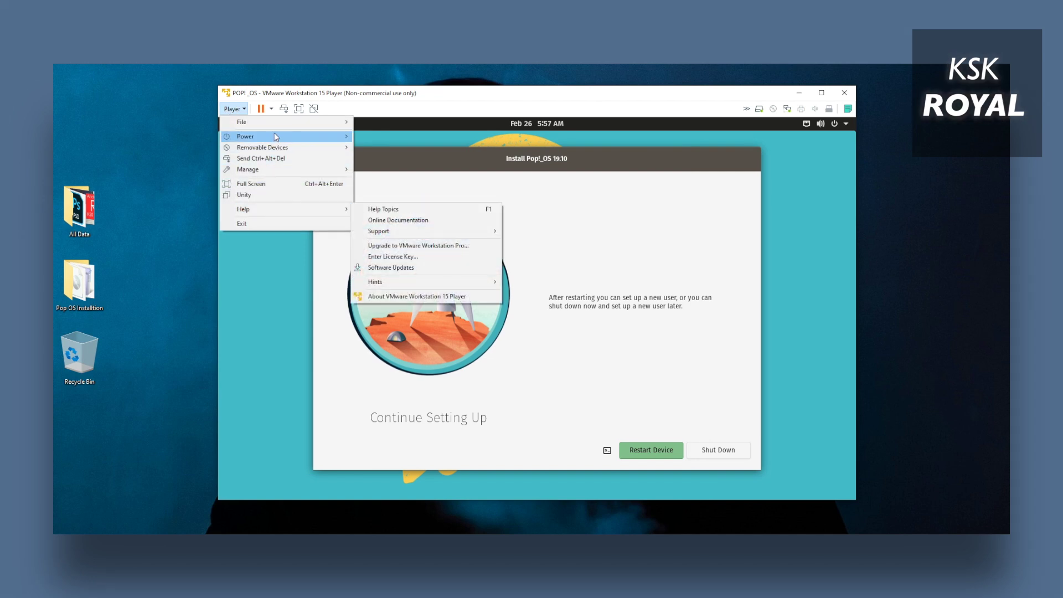
mouse_move(264, 117)
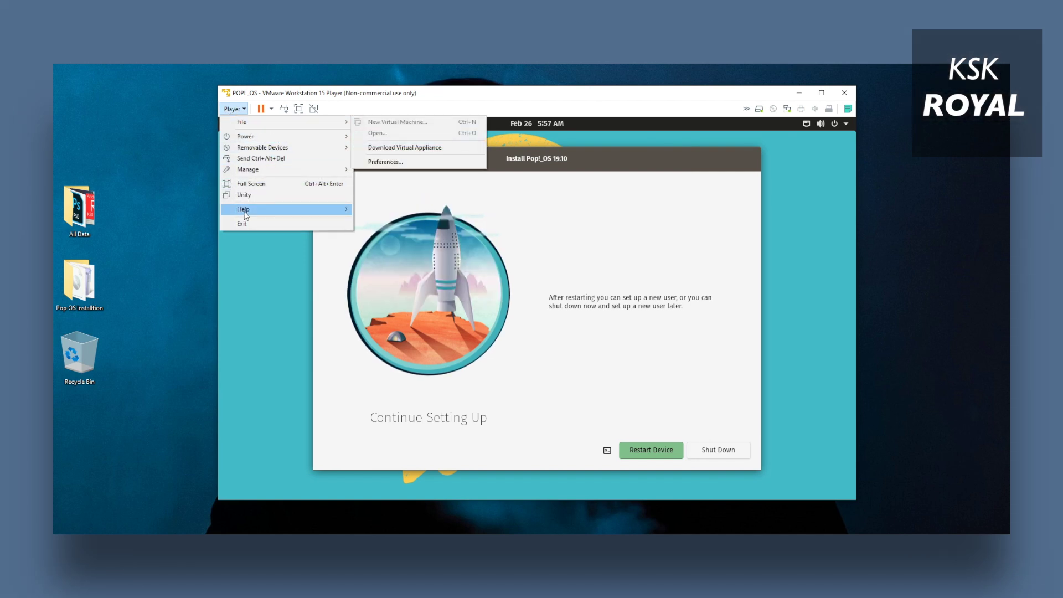
mouse_move(291, 136)
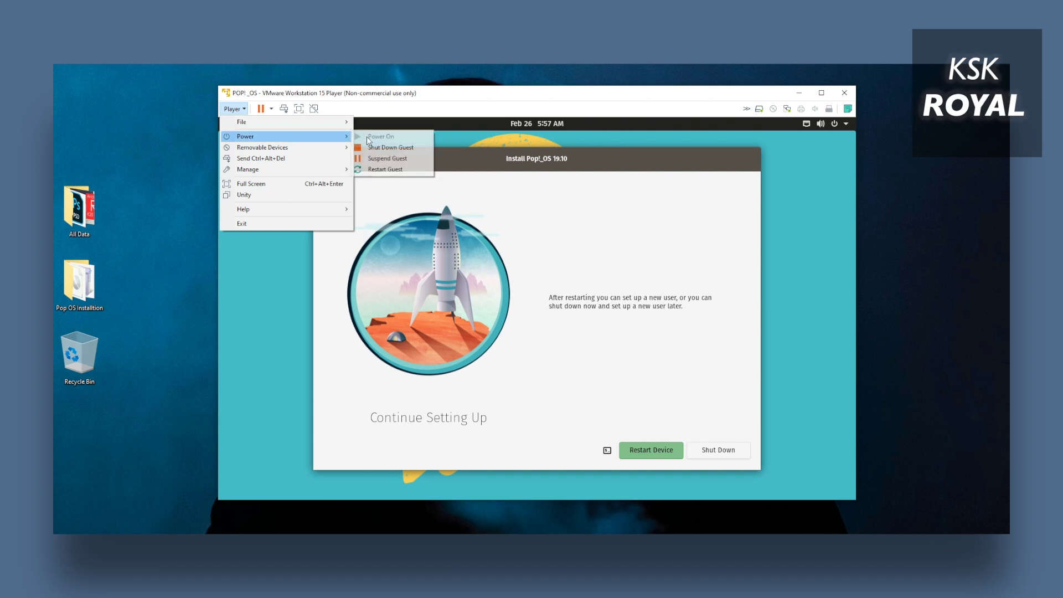
click(394, 174)
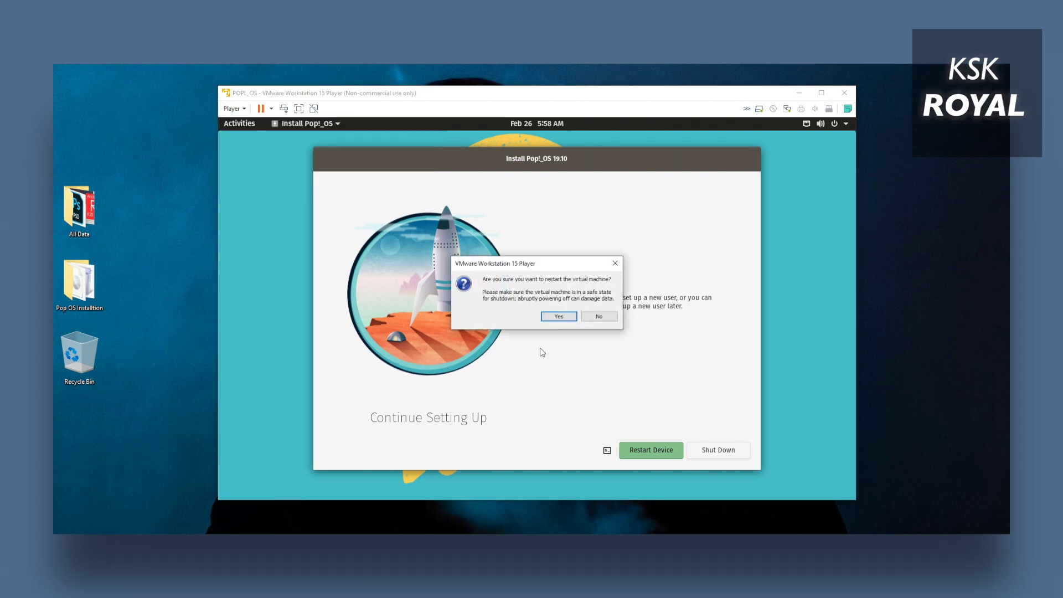
click(554, 317)
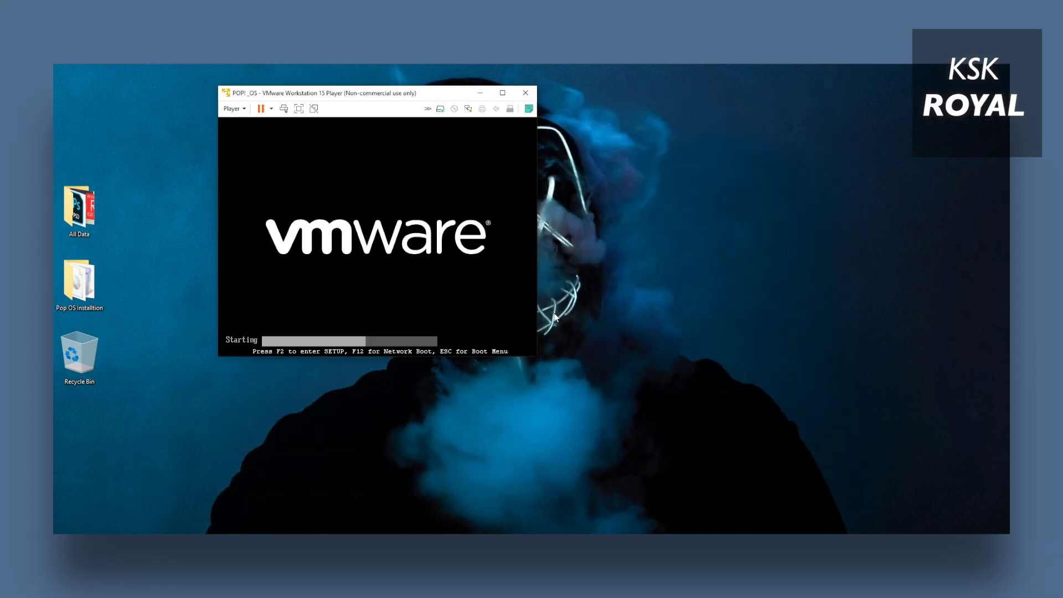
Finish the Pop!_OS first-run setup, start using the system, and briefly check its desktop in full screen.
drag(374, 97, 506, 118)
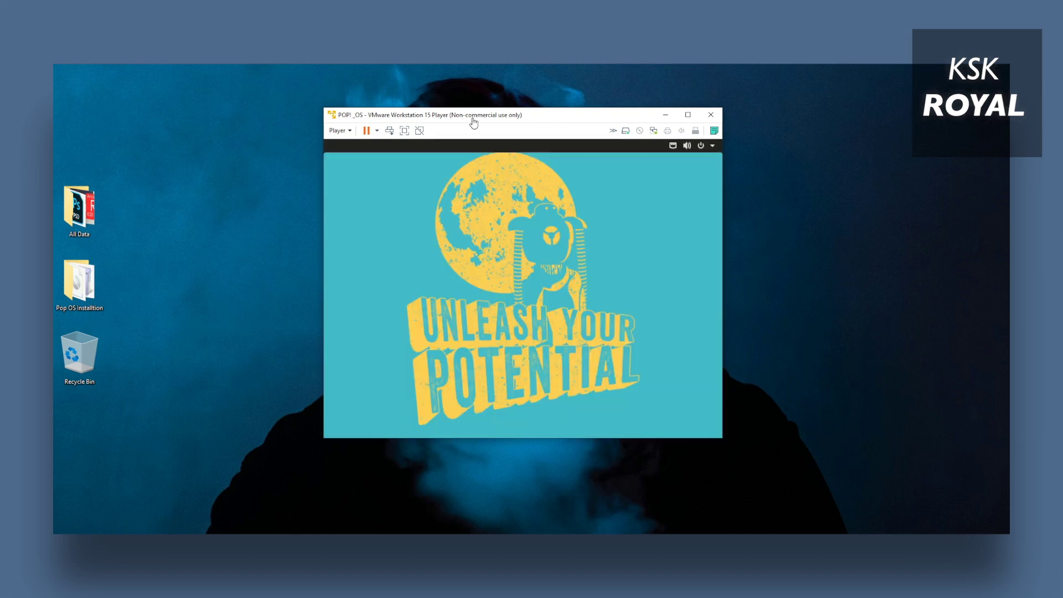
click(698, 167)
click(698, 167)
click(704, 163)
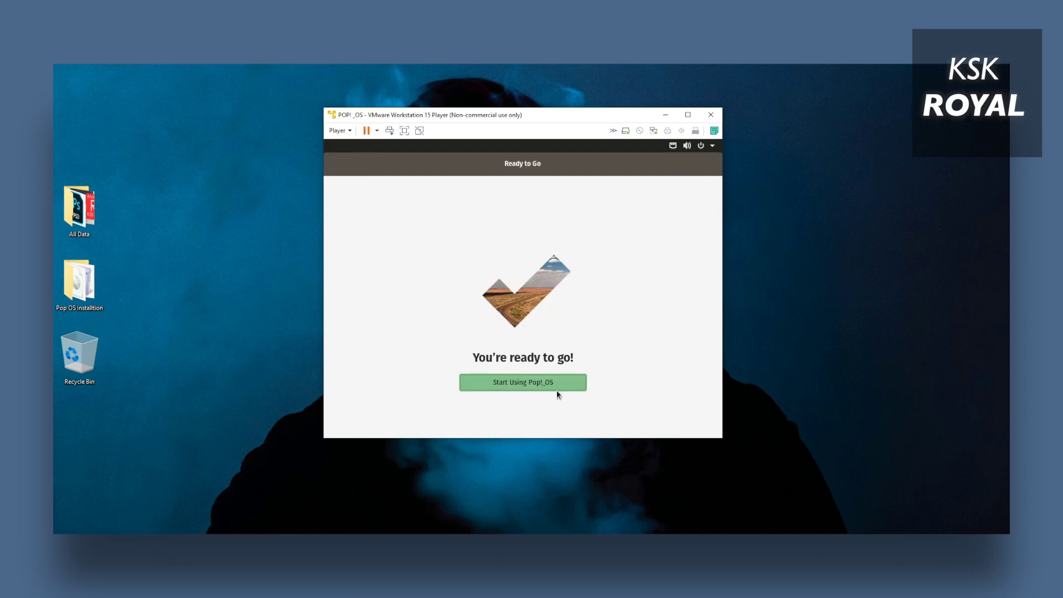
click(557, 389)
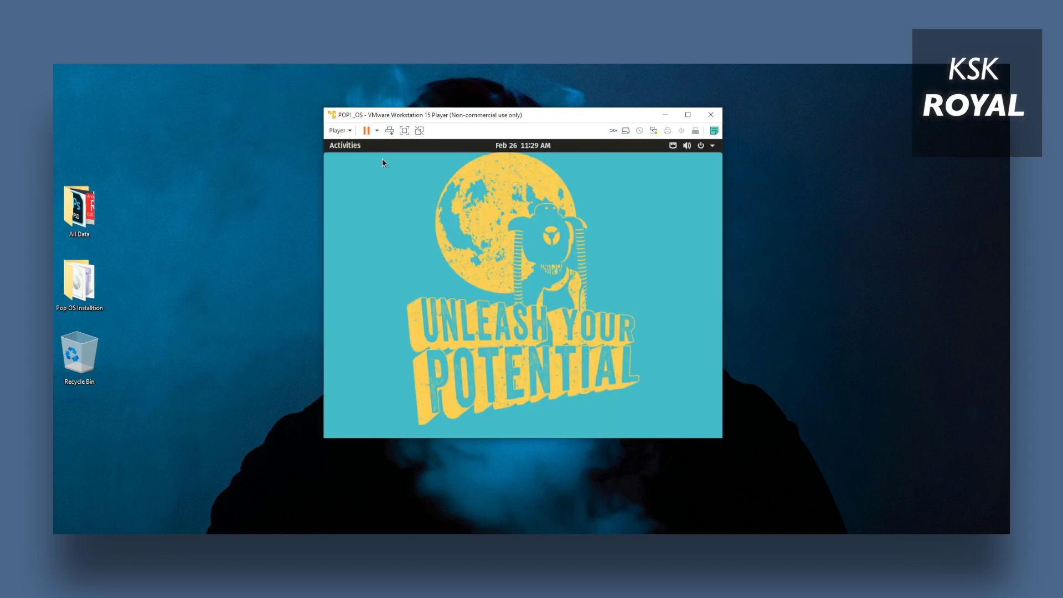
click(404, 132)
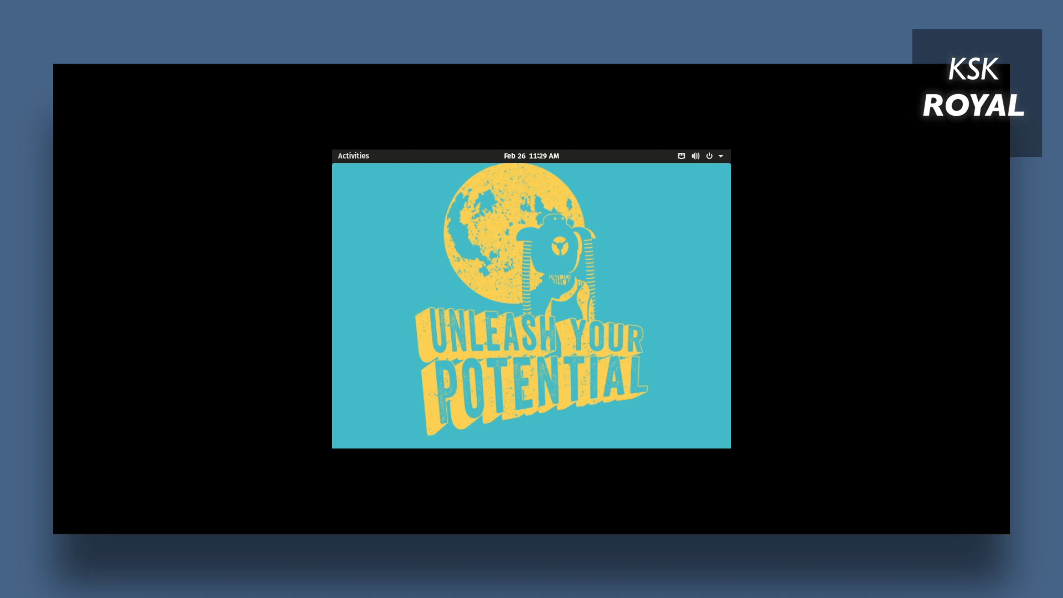
key(ctrl+alt+Return)
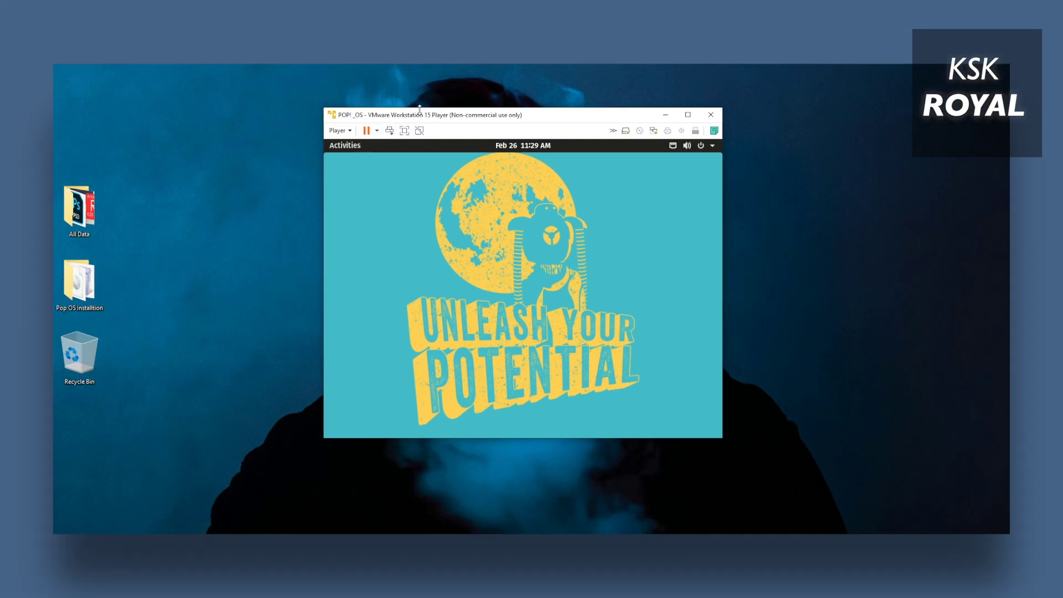
Start the VMware Tools installation for the virtual machine, hide the host's hint, and open the mounted VMware Tools disc in the guest.
click(342, 131)
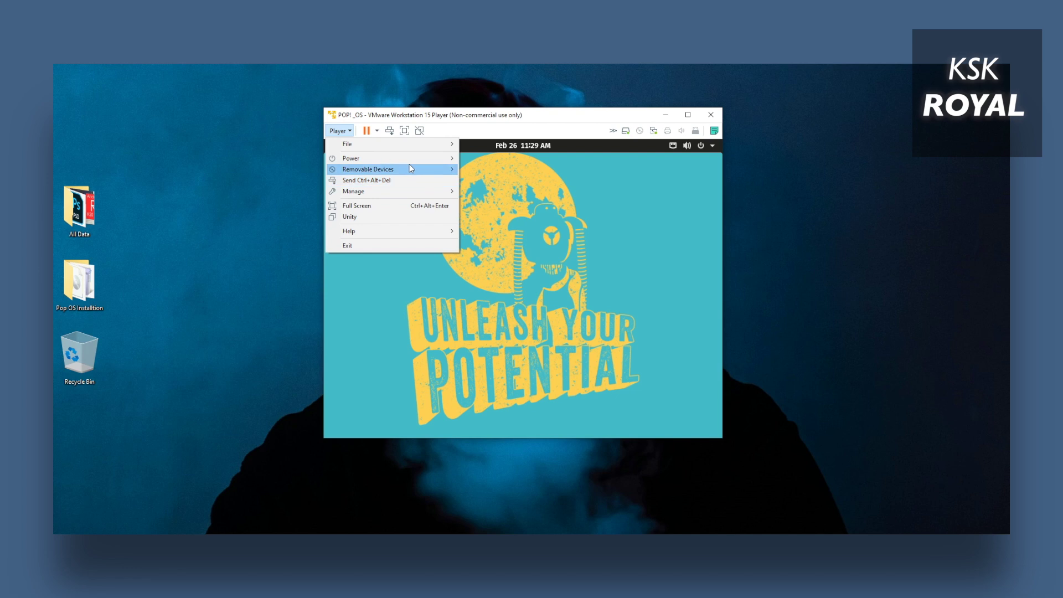
mouse_move(416, 191)
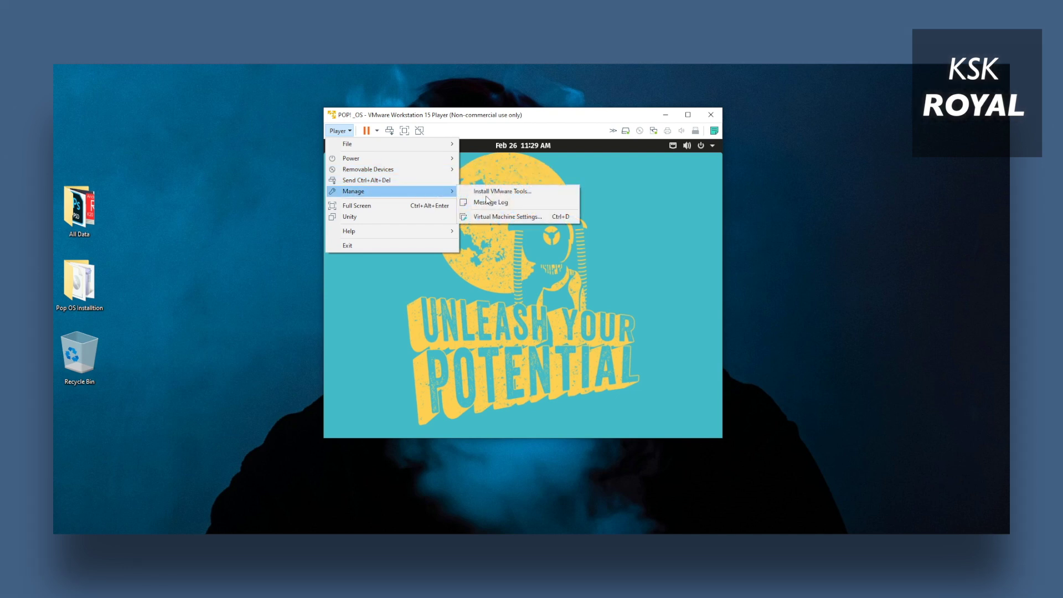
click(506, 193)
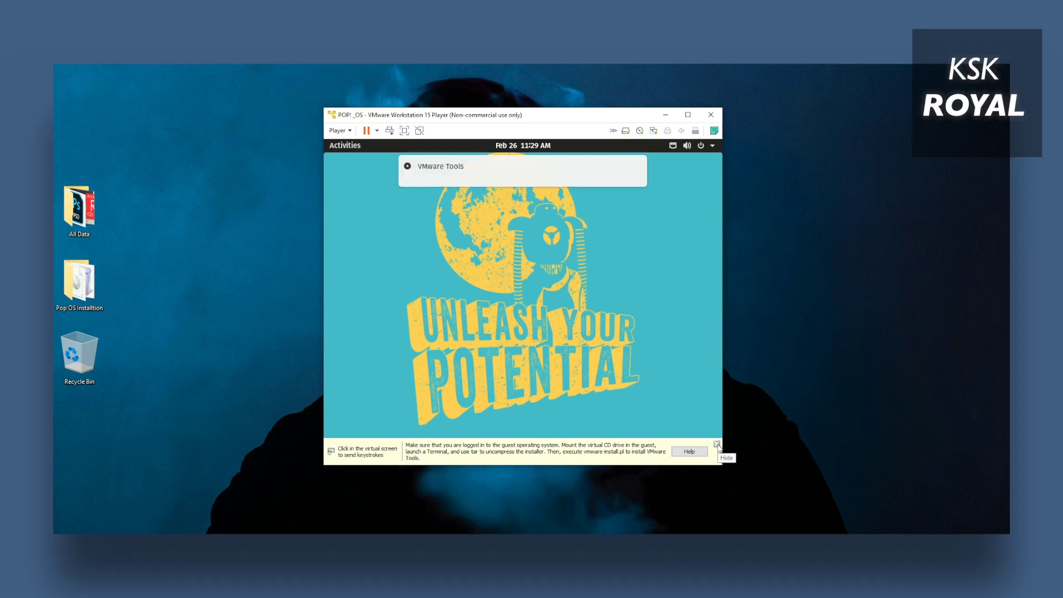
click(717, 445)
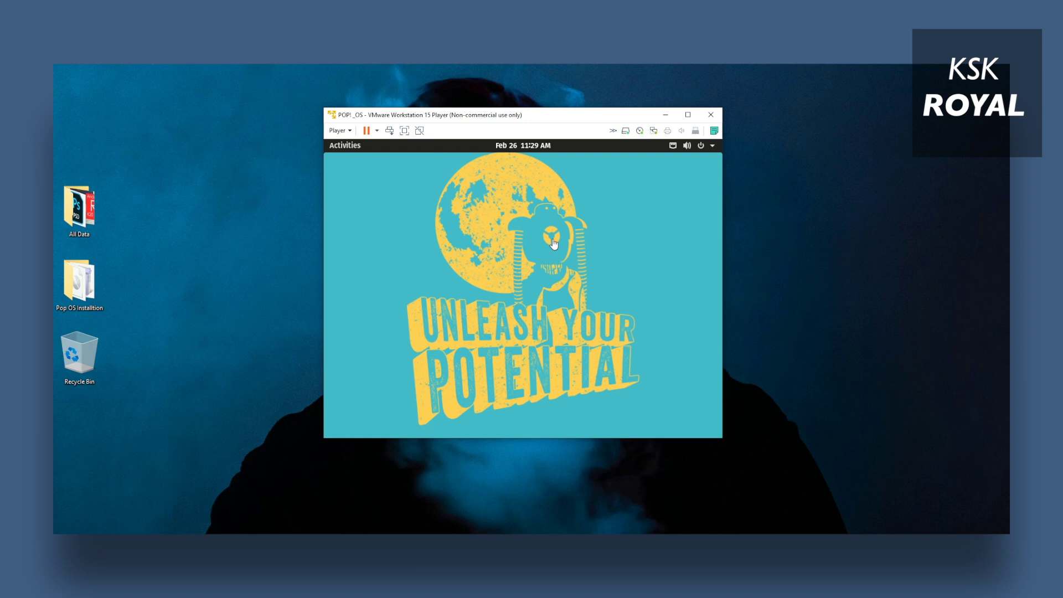
mouse_move(416, 178)
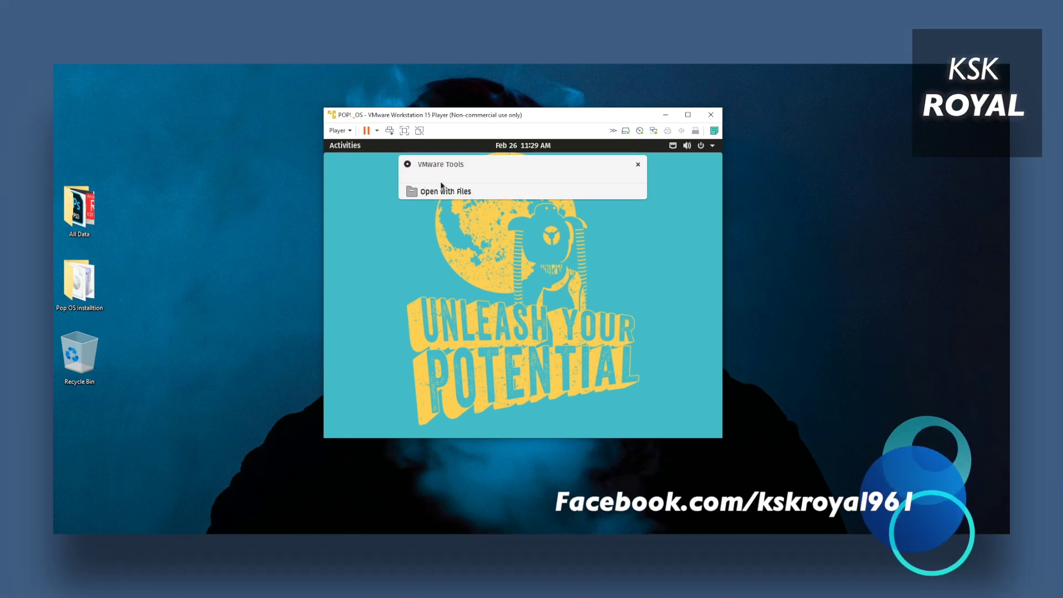
click(446, 192)
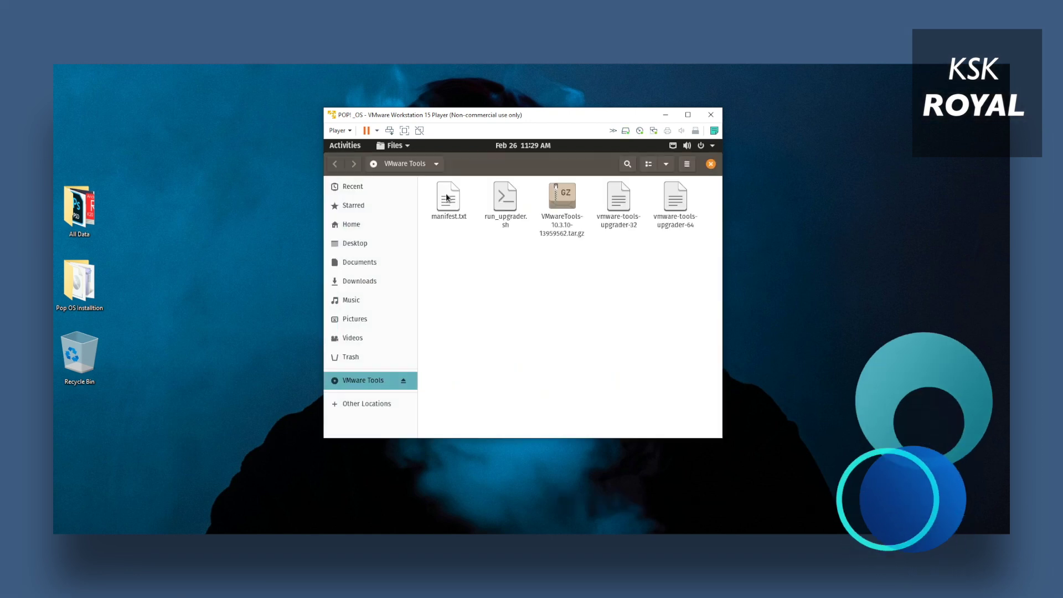
Copy VMwareTools-10.3.10-13959562.tar.gz from the VMware Tools disc into the guest's Desktop folder.
click(565, 197)
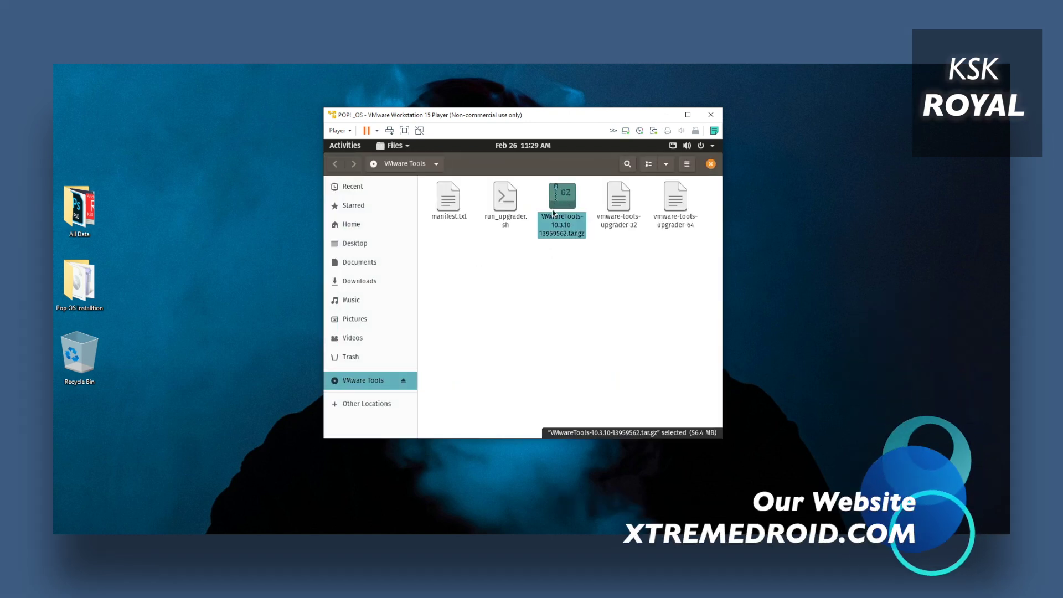
right_click(565, 194)
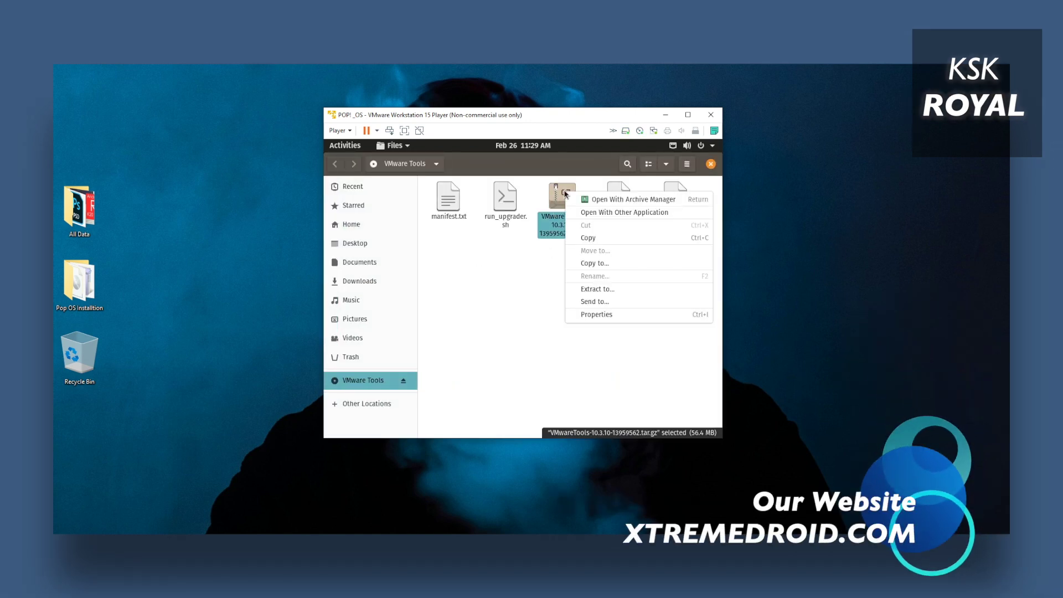
click(590, 242)
click(402, 242)
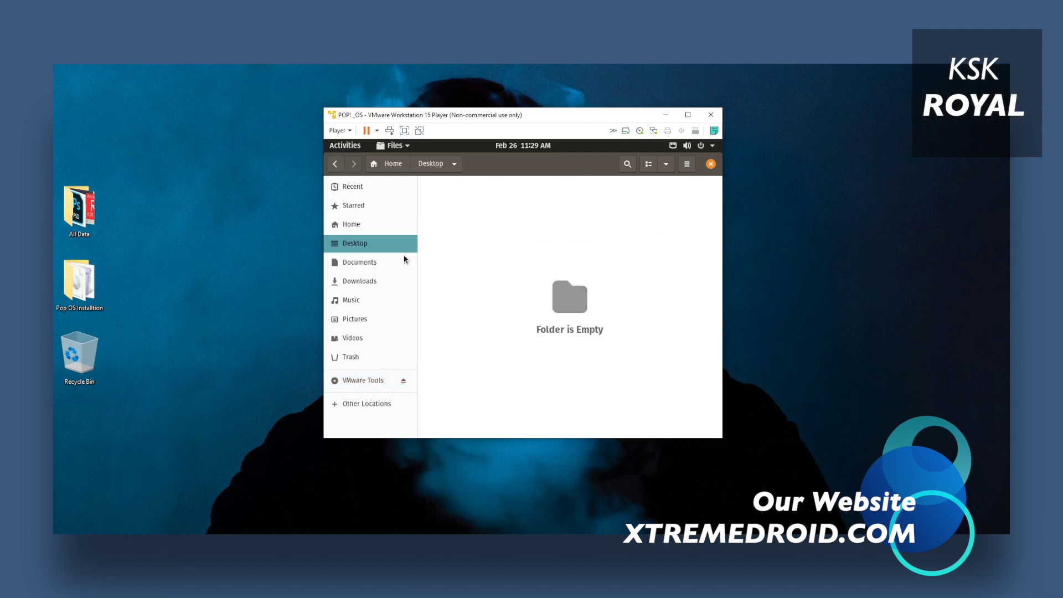
right_click(495, 239)
click(519, 261)
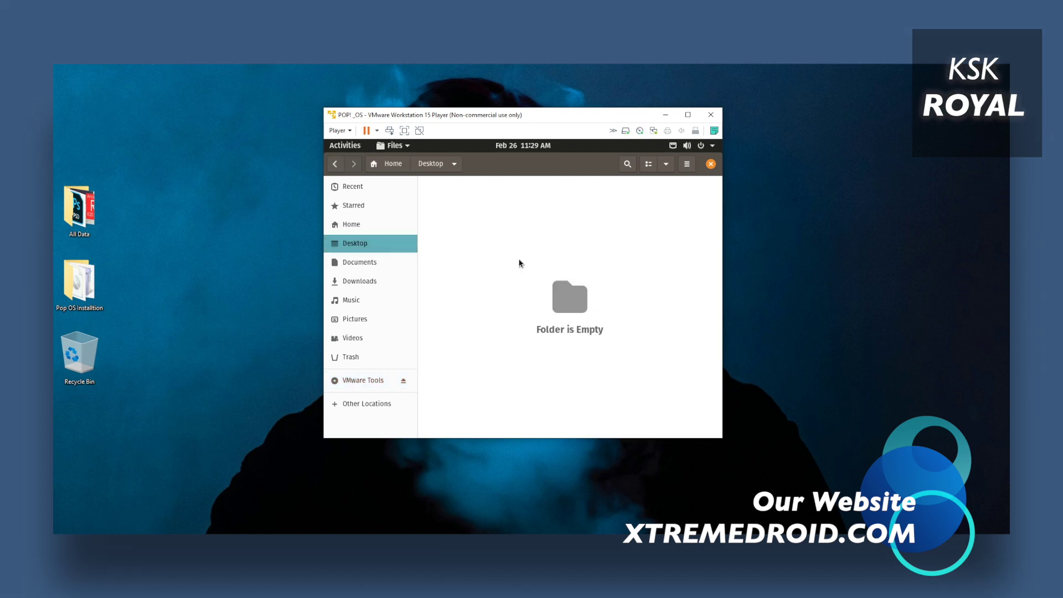
Open a terminal in the Desktop folder, list its files and extract the VMwareTools archive with tar zxvf.
right_click(531, 257)
click(558, 315)
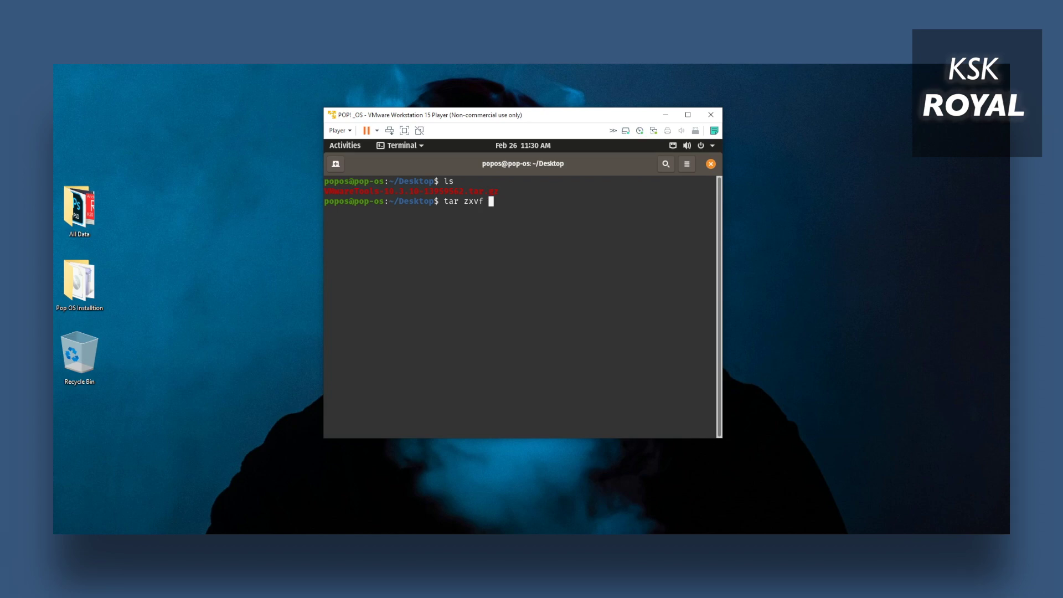
text(VM)
key(Tab)
key(Return)
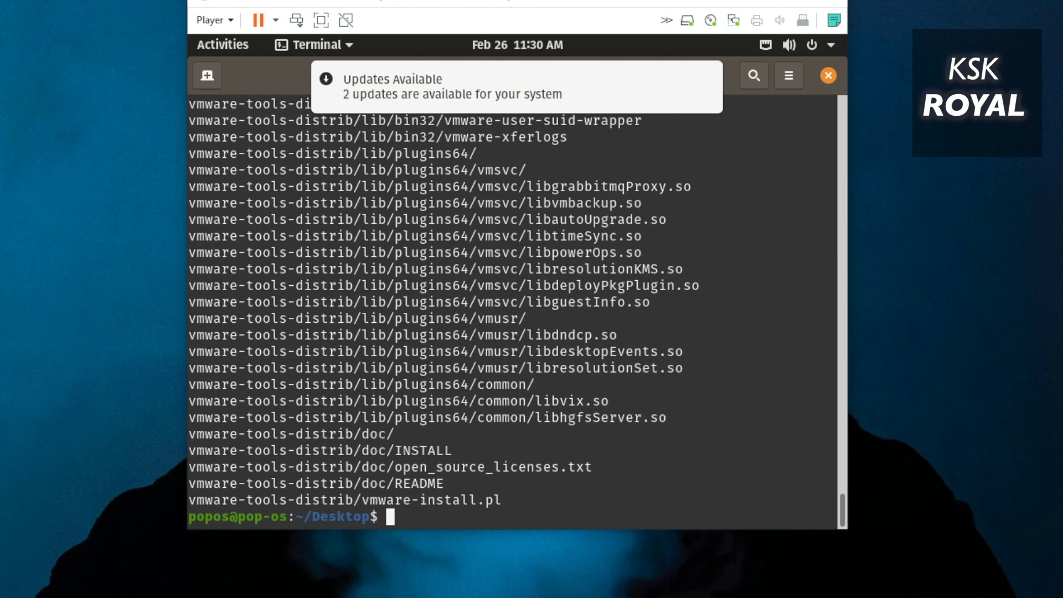
Clear the terminal, go into the extracted vmware-tools-distrib directory and list its contents.
text(clear)
key(Return)
text(ls)
key(Return)
text(cd v)
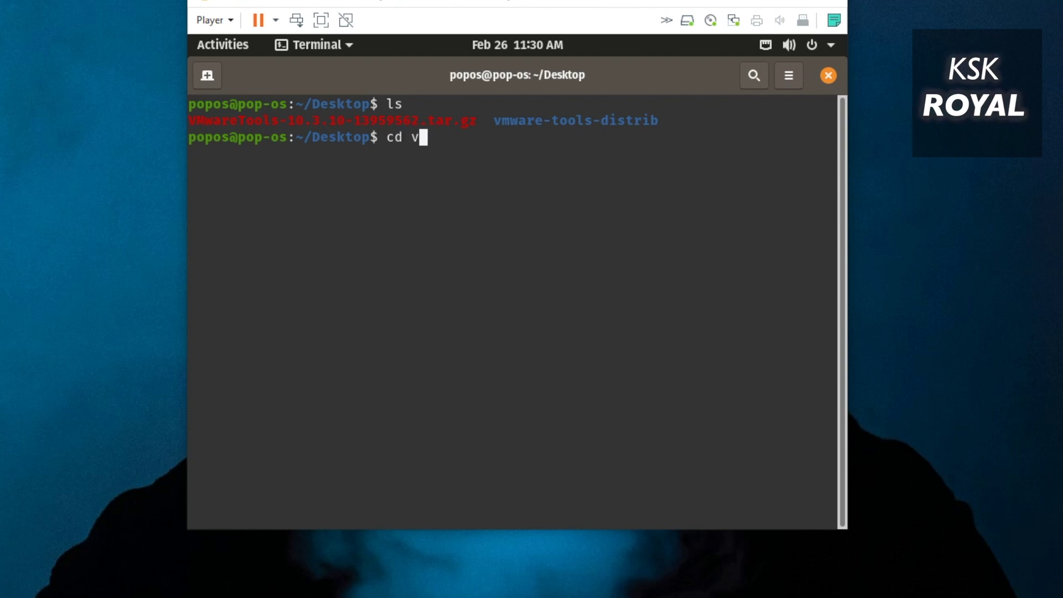
key(Tab)
key(Return)
text(ls-distrib/)
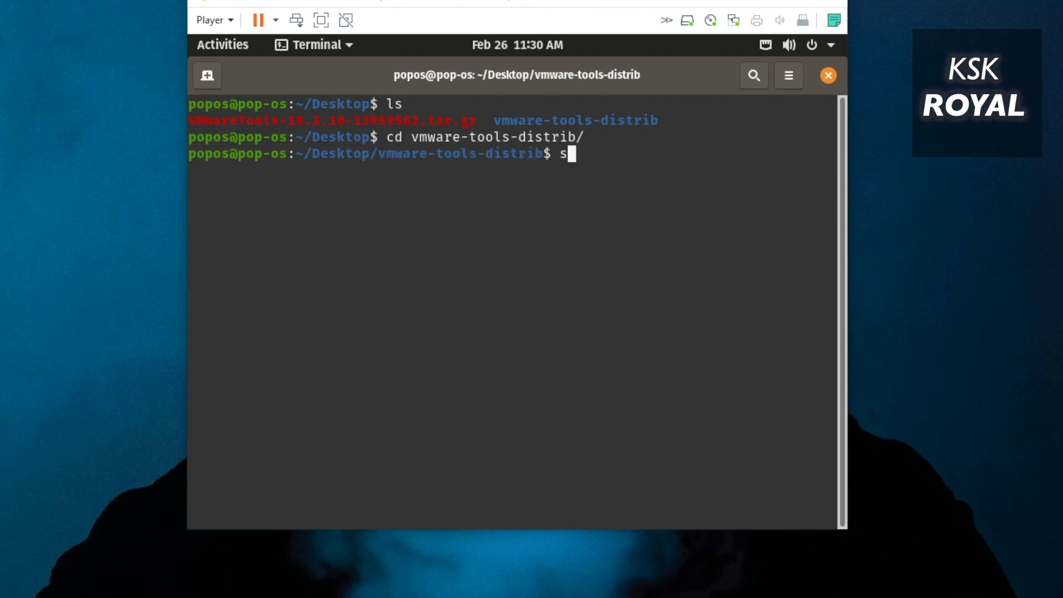
key(Return)
text(cd)
key(BackSpace)
key(BackSpace)
double_click(710, 166)
click(718, 168)
double_click(728, 175)
Make the installer executable with sudo chmod u+x vmware-install.pl, authorising with the account password.
text(sud)
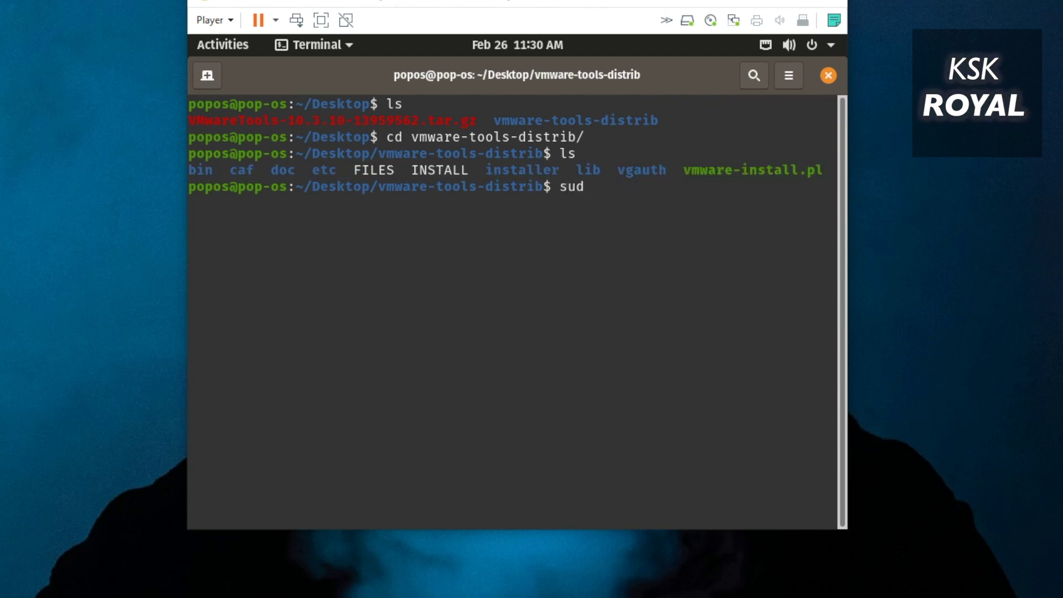
text(o chmod u+x vm)
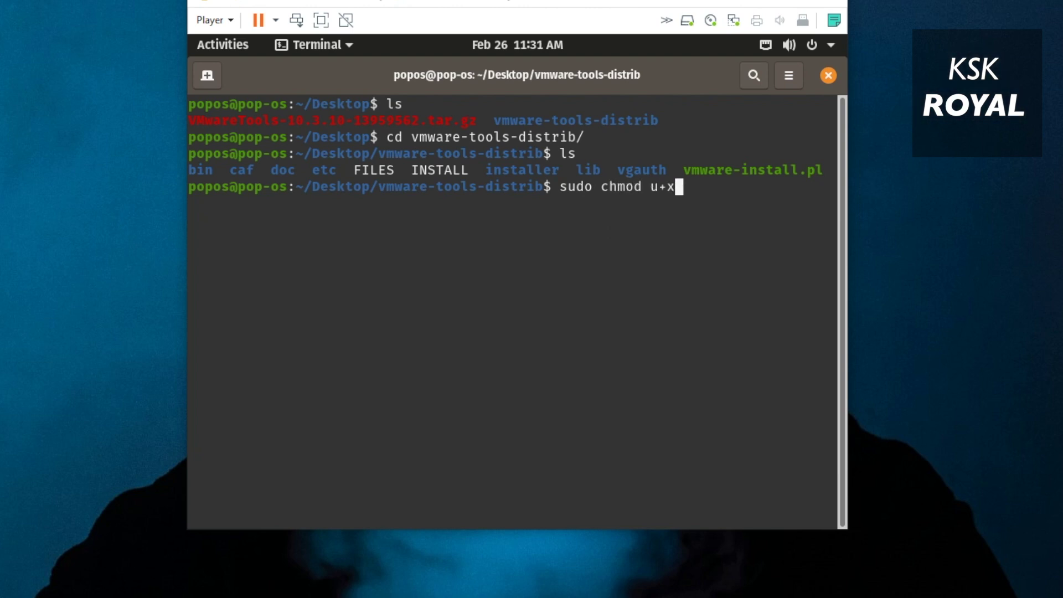
key(Tab)
key(Return)
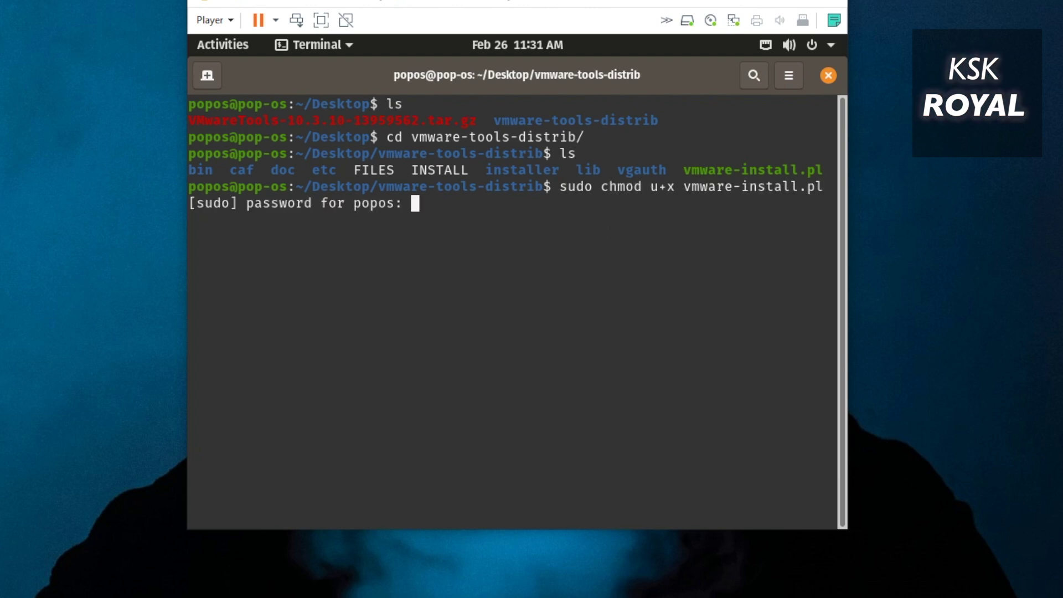
key(Return)
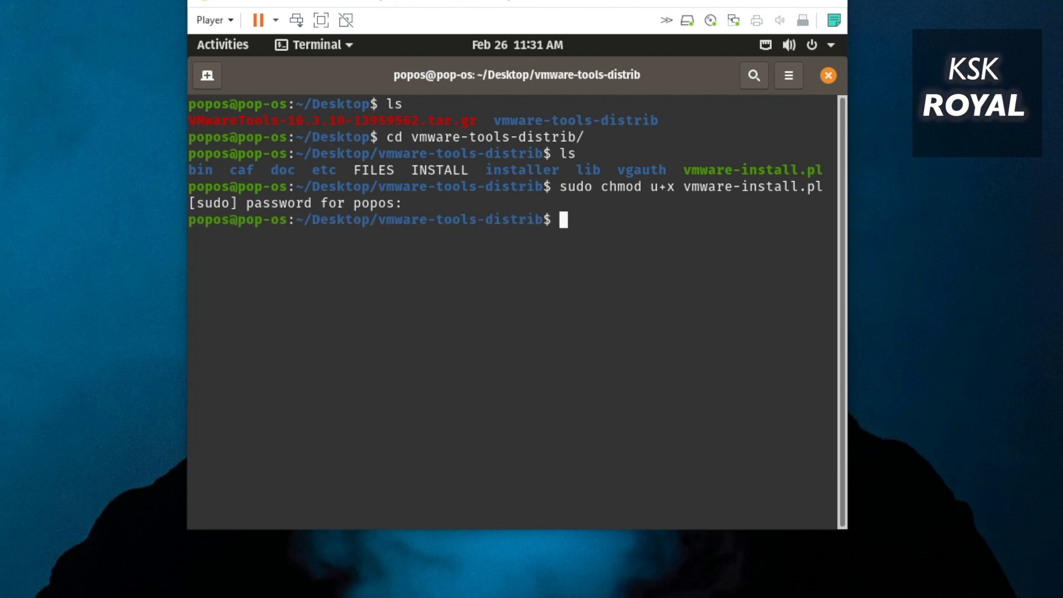
Run the installer with sudo ./vmware-install.pl and answer yes to proceeding despite the open-vm-tools recommendation.
text(sudo ./b)
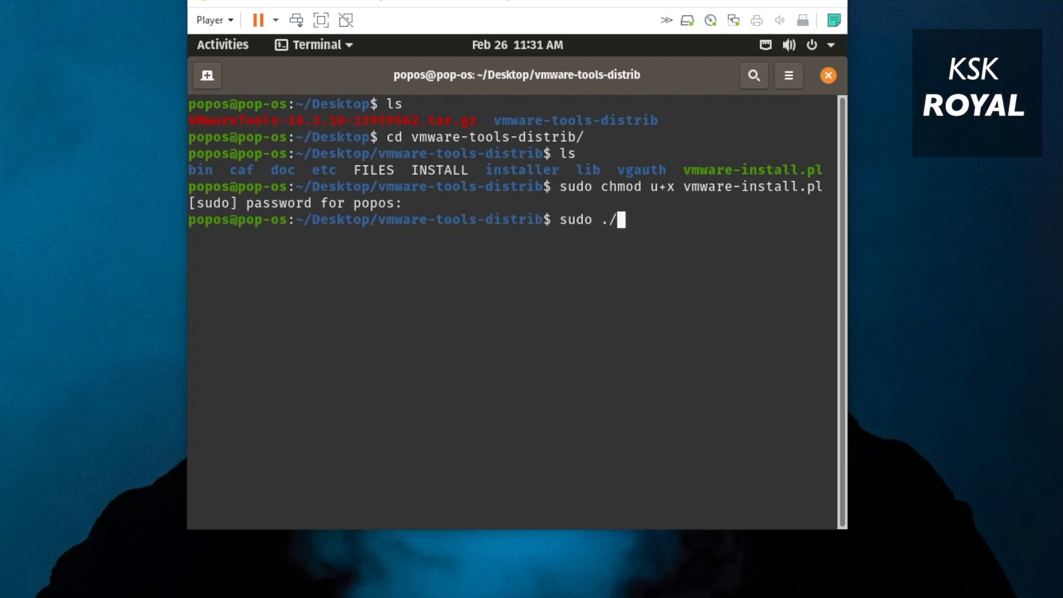
key(BackSpace)
text(vm)
key(Tab)
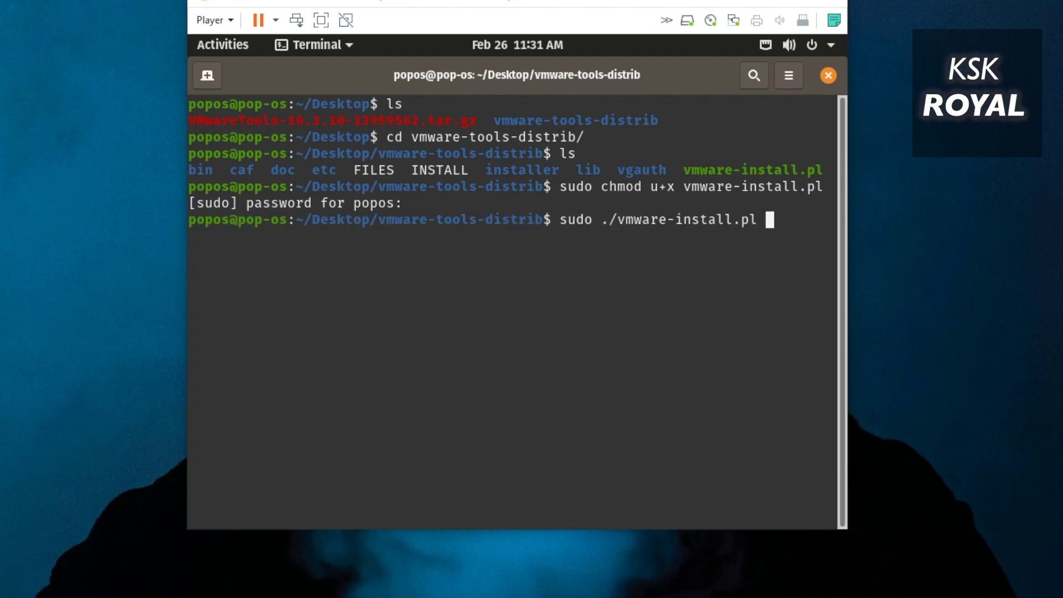
key(Return)
text(yes)
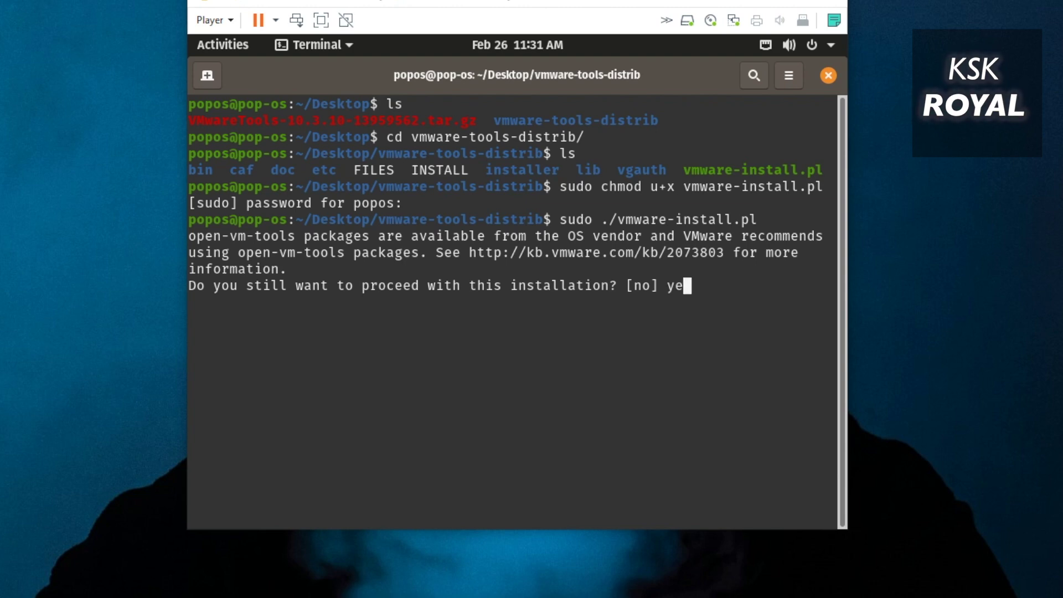
key(Return)
Accept the default answer to every installation and configuration question of the VMware Tools installer until it finishes.
key(Return)
key(Return)
key(Return)
key(Return)
key(Return)
key(Return)
key(Return)
key(Return)
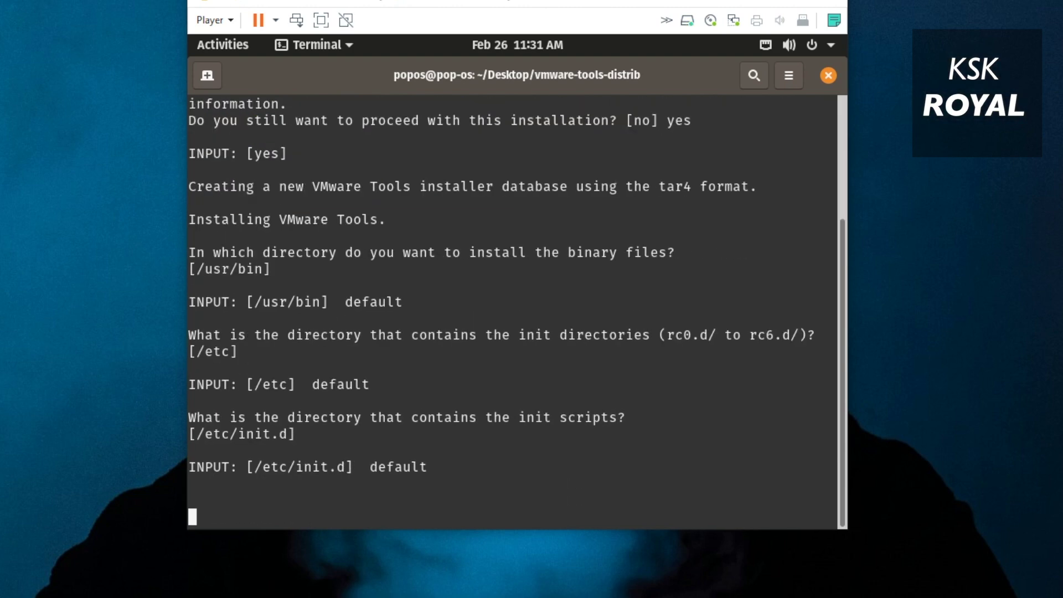
key(Return)
key(Return)
key(Return)
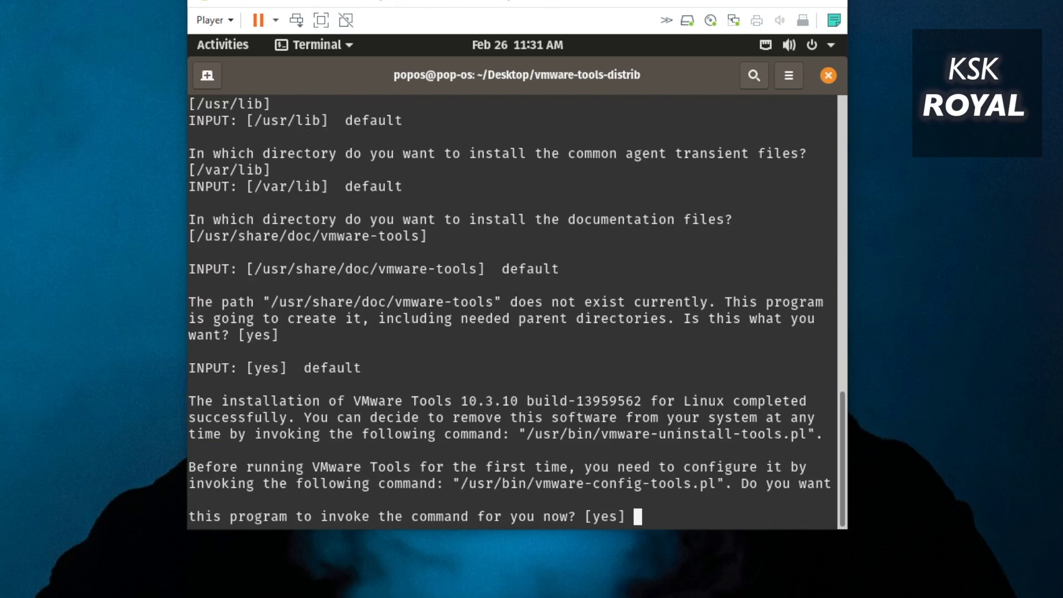
key(Return)
key(Return)
key(Return)
key(Return)
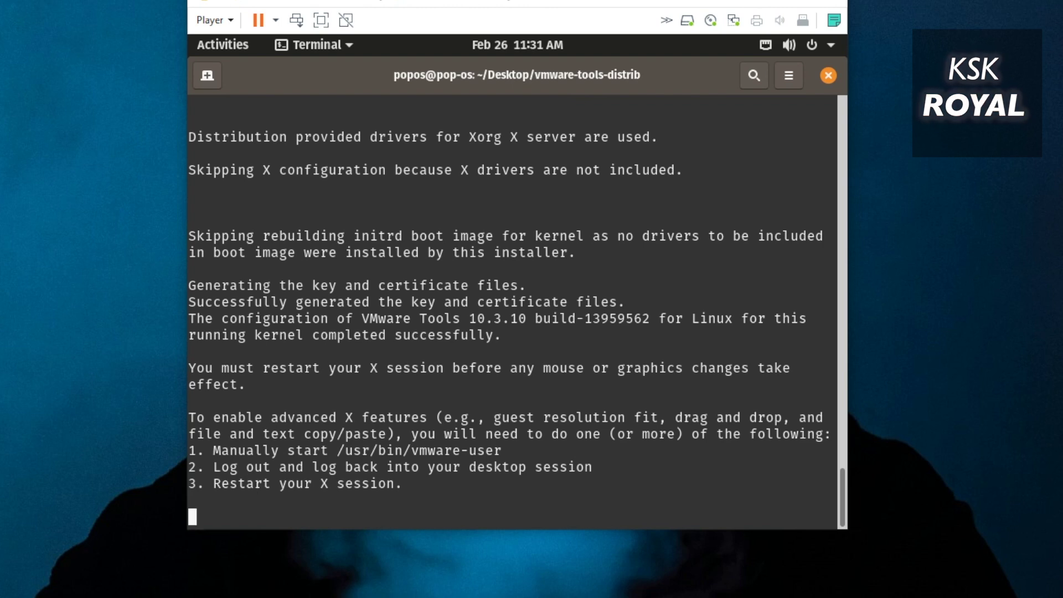
key(Return)
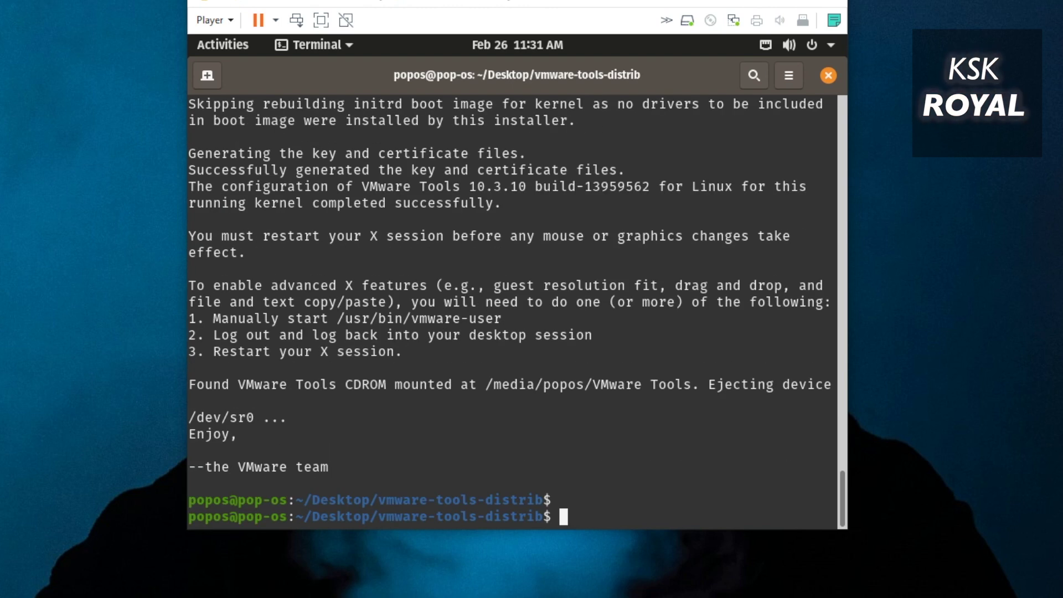
Clear the installer output from the terminal.
text(cke)
key(BackSpace)
key(BackSpace)
text(lear)
key(Return)
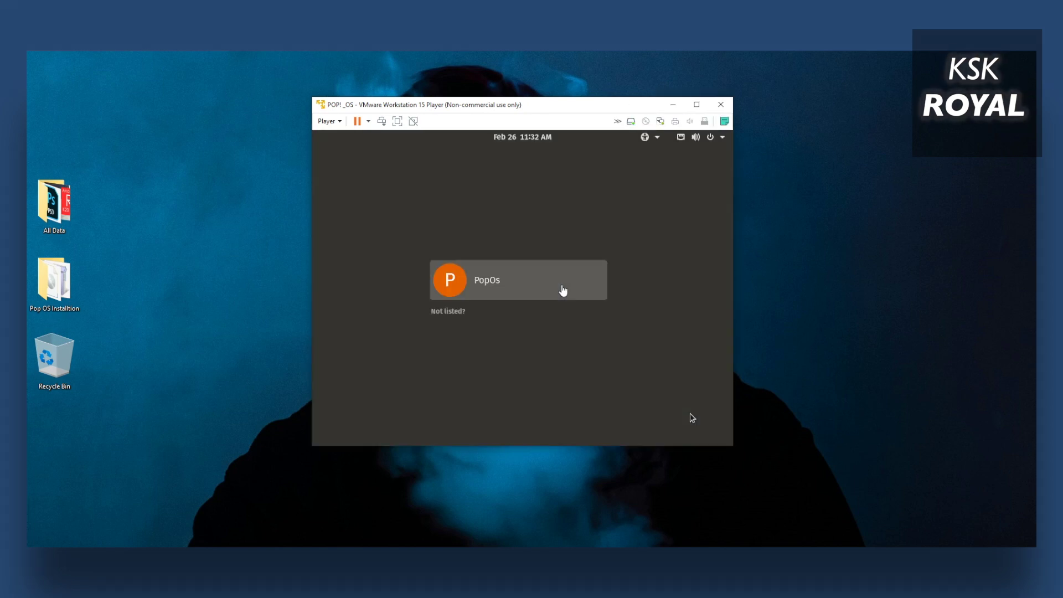
Switch the virtual machine to full screen and sign in to the PopOs account.
click(397, 121)
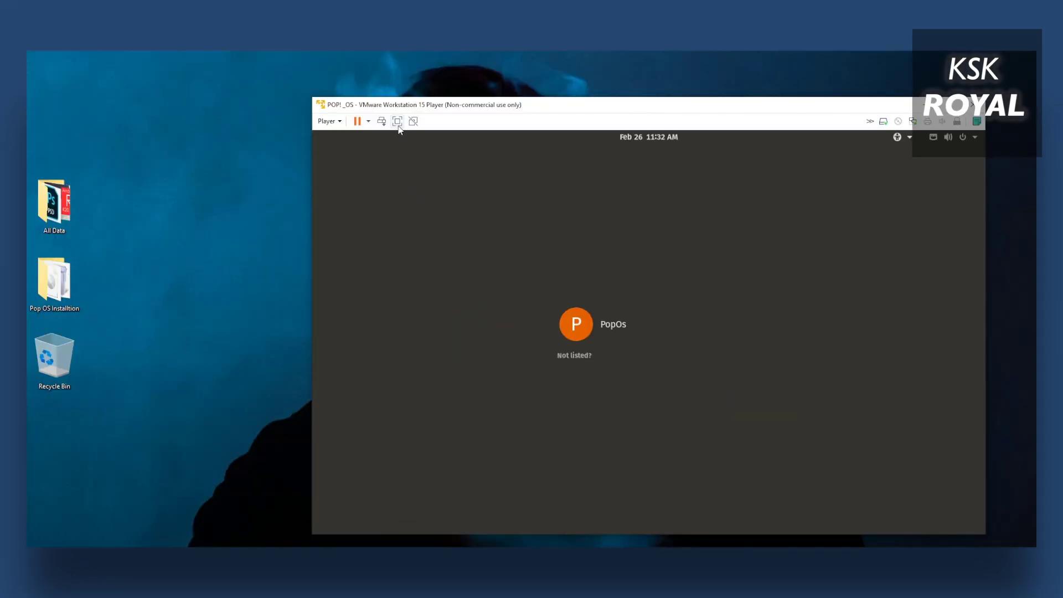
click(397, 121)
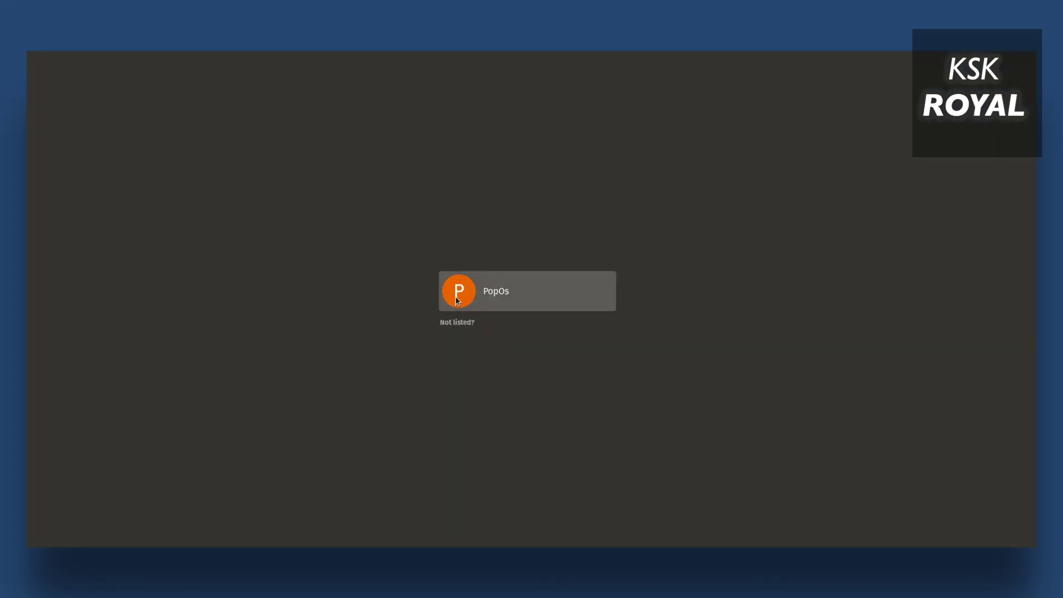
click(458, 300)
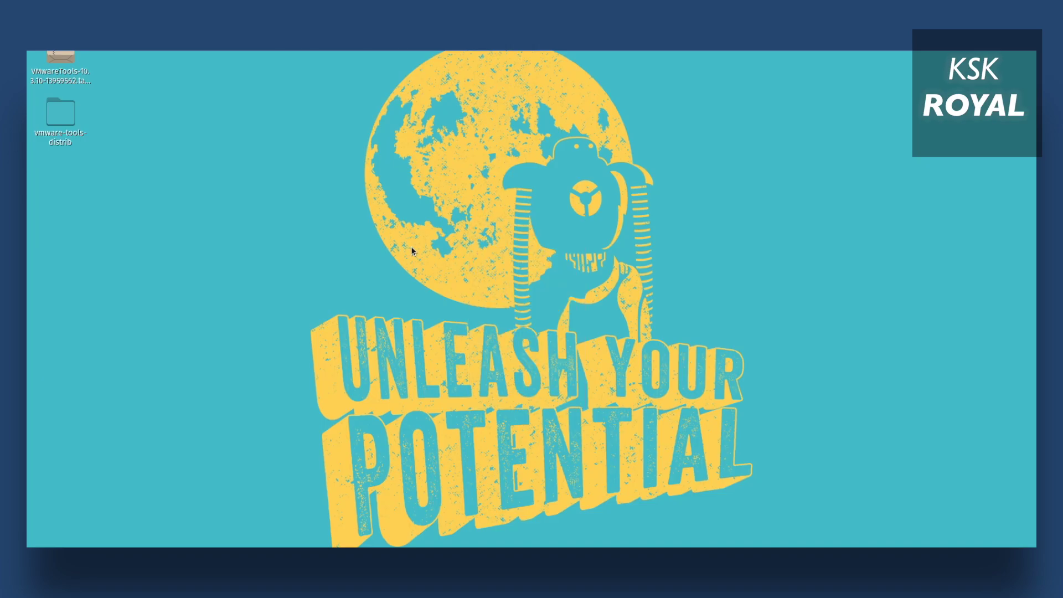
Open a terminal from the desktop, enlarge its text three levels and move the window fully into view.
right_click(486, 214)
click(550, 309)
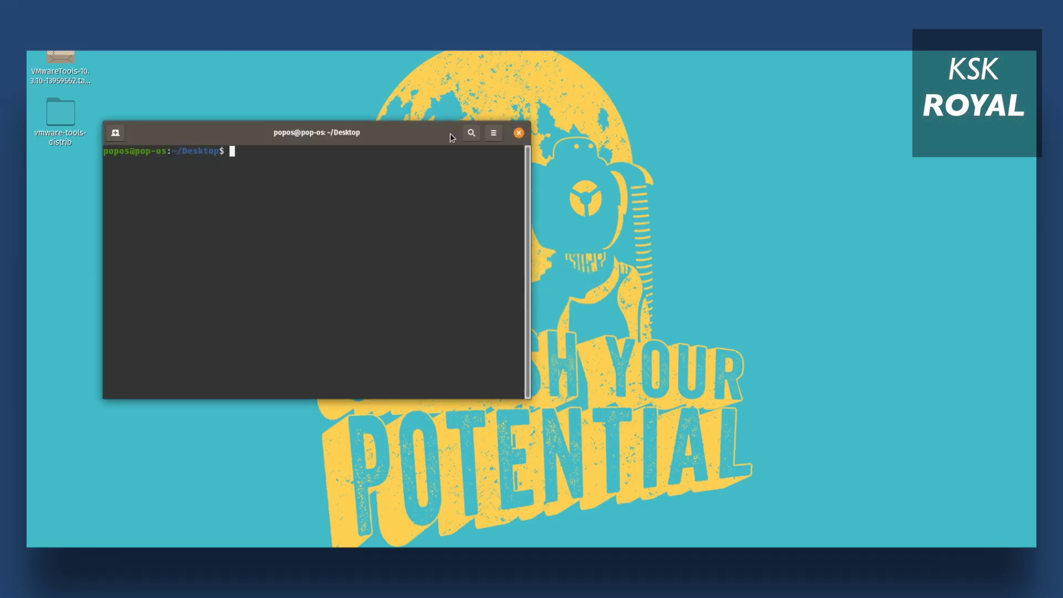
key(ctrl+plus)
key(ctrl+plus)
key(ctrl+plus)
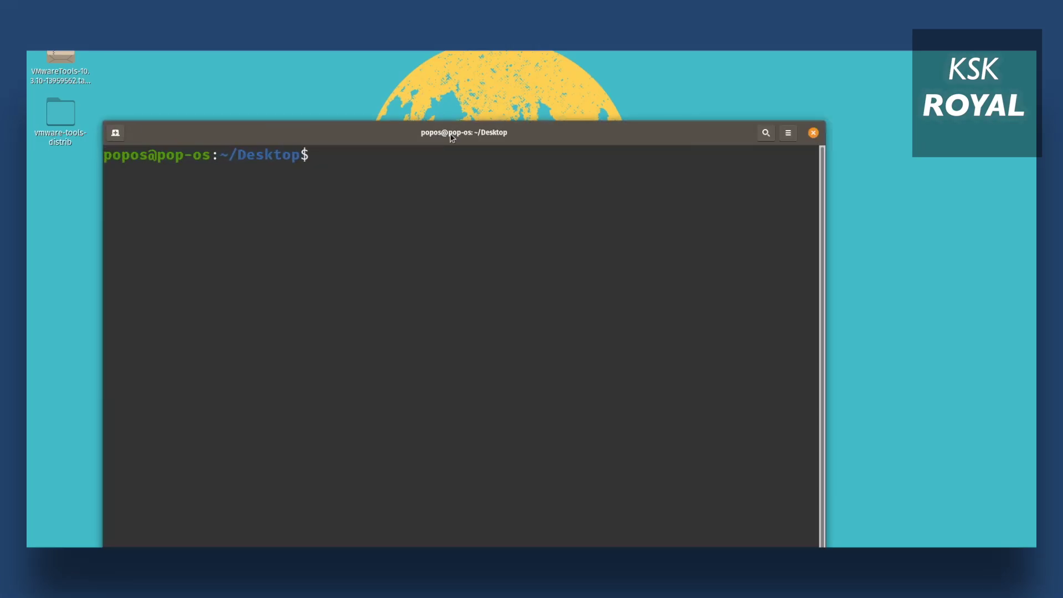
drag(452, 137, 538, 104)
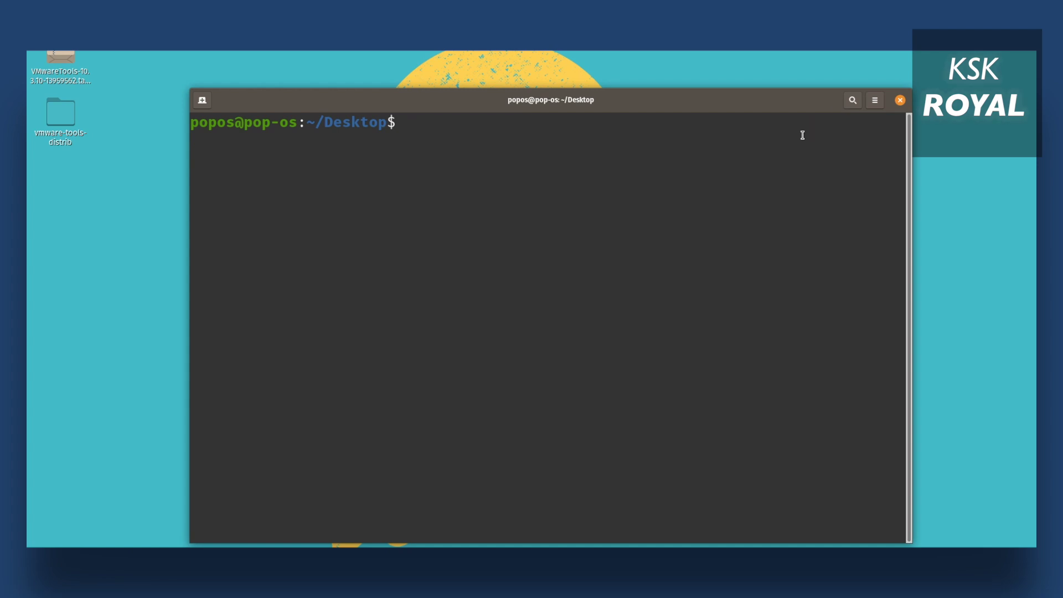
Install GNOME Tweaks with sudo apt-get install gnome-tweaks, entering the account password and answering y to continue.
text(do apt-get install )
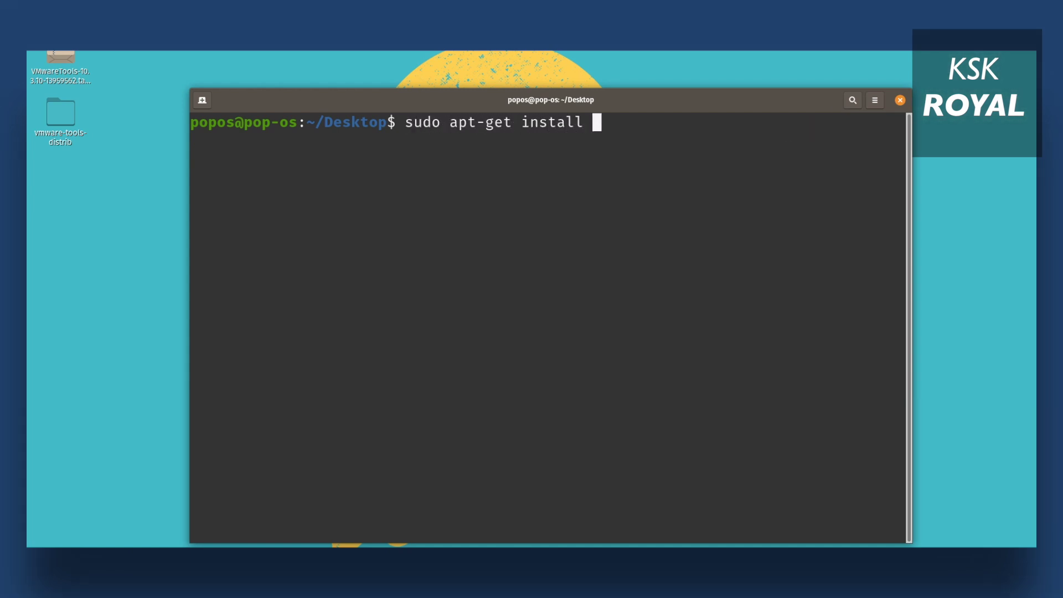
text(gnome-tweaks)
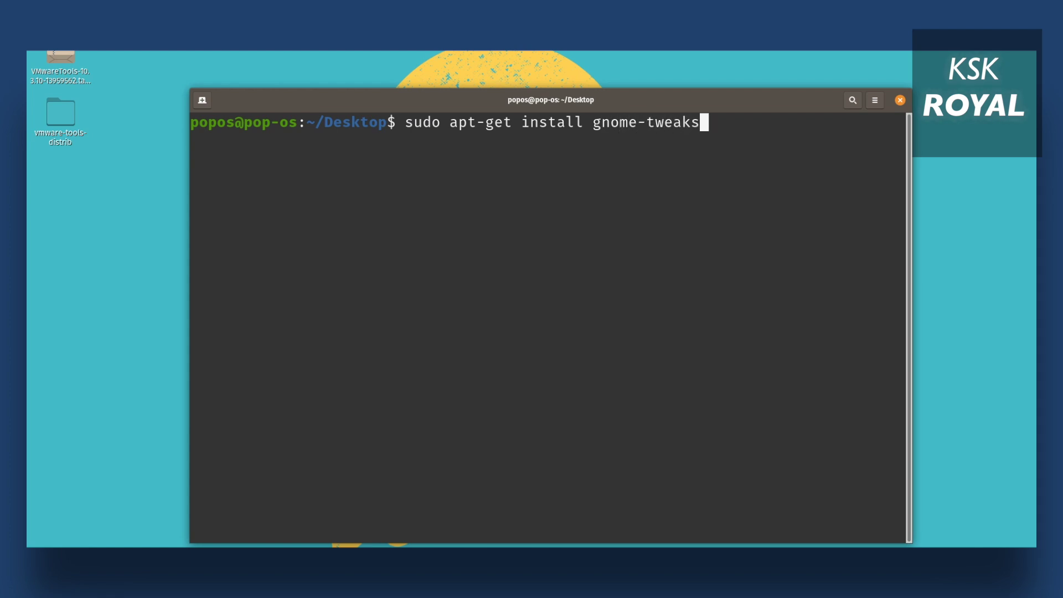
key(Return)
key(Return)
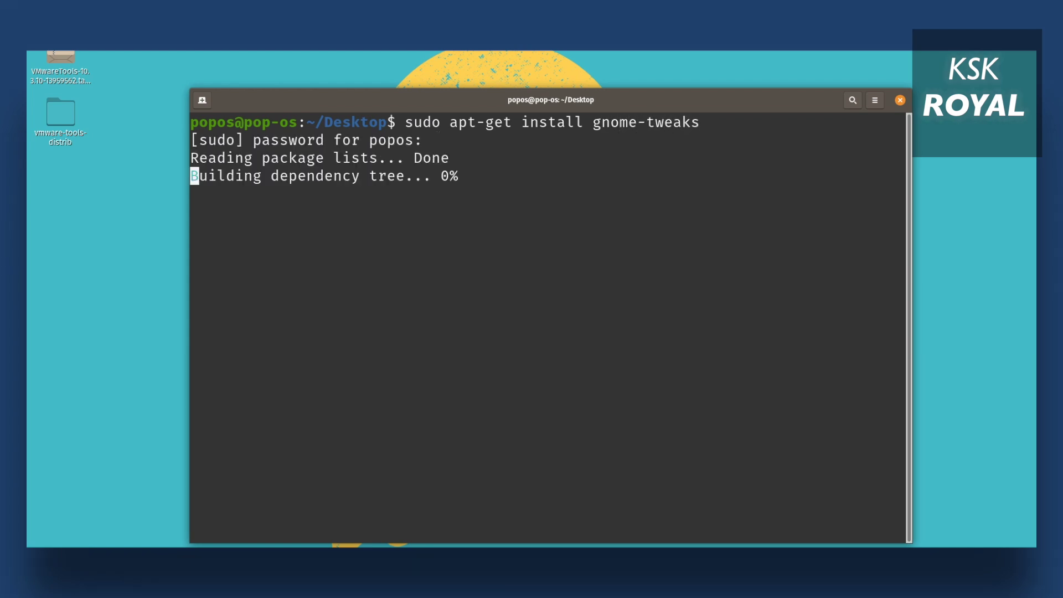
text(y)
key(Return)
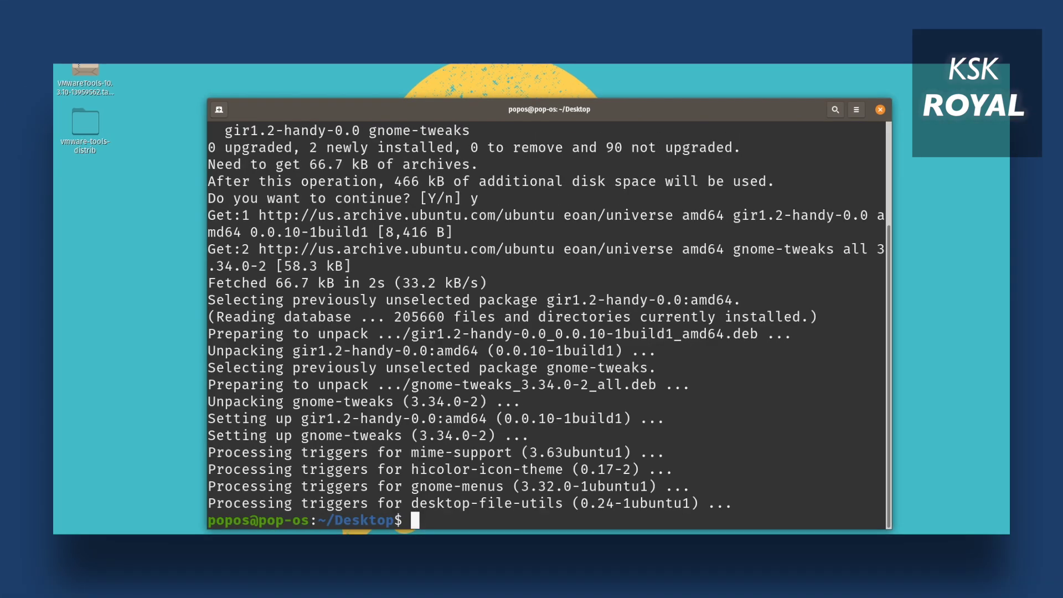
Launch Tweaks from the terminal with the gnome-tweaks command and reposition its window slightly.
text(gnome-tweaks)
key(Return)
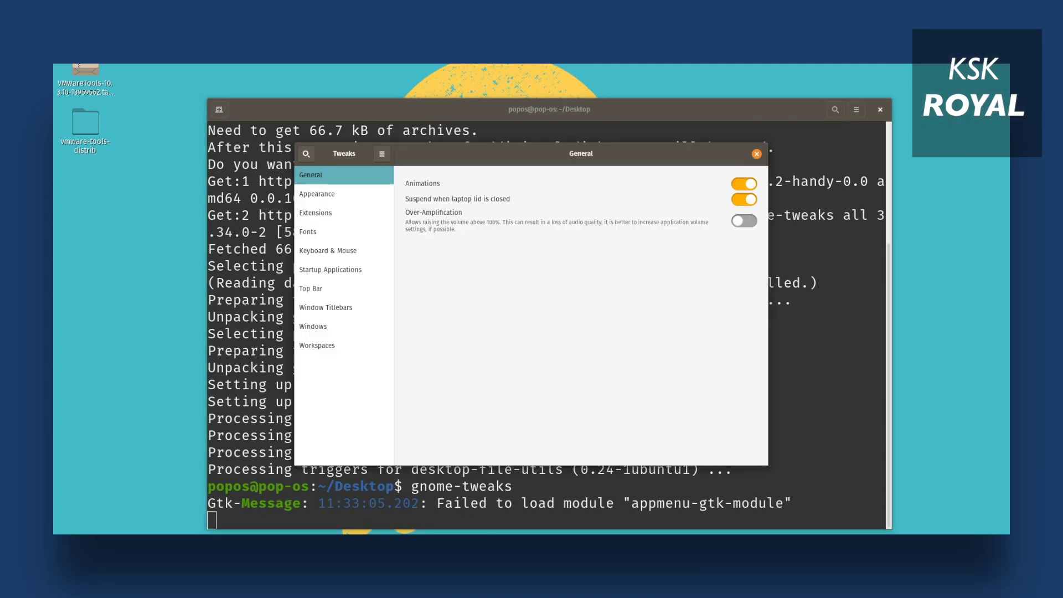
mouse_move(656, 161)
mouse_down()
mouse_move(664, 143)
mouse_move(665, 168)
mouse_up()
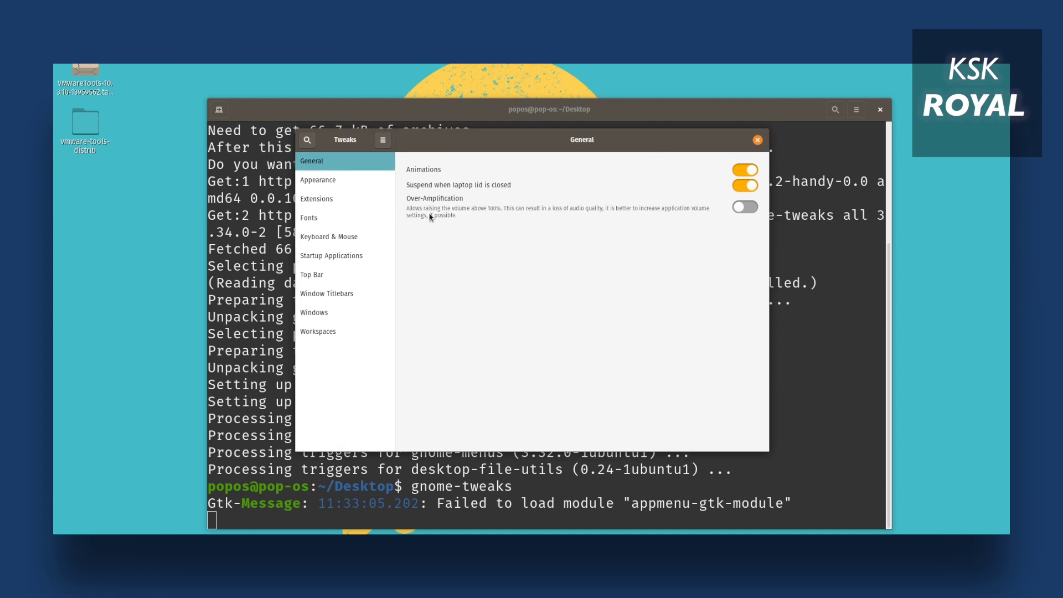
Enable the Maximize and Minimize titlebar buttons in the Window Titlebars settings of Tweaks.
click(326, 180)
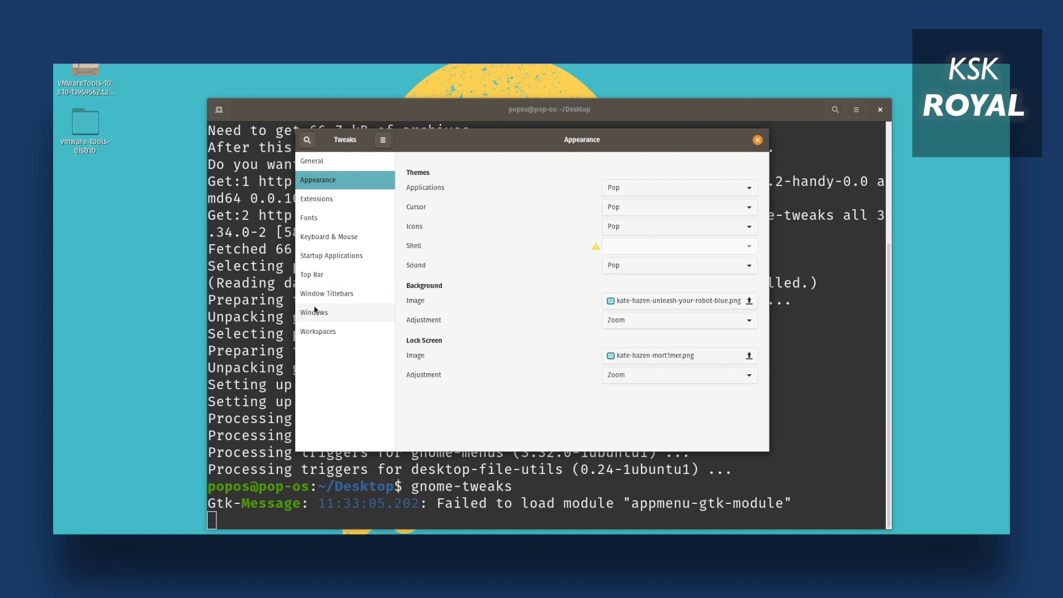
click(332, 295)
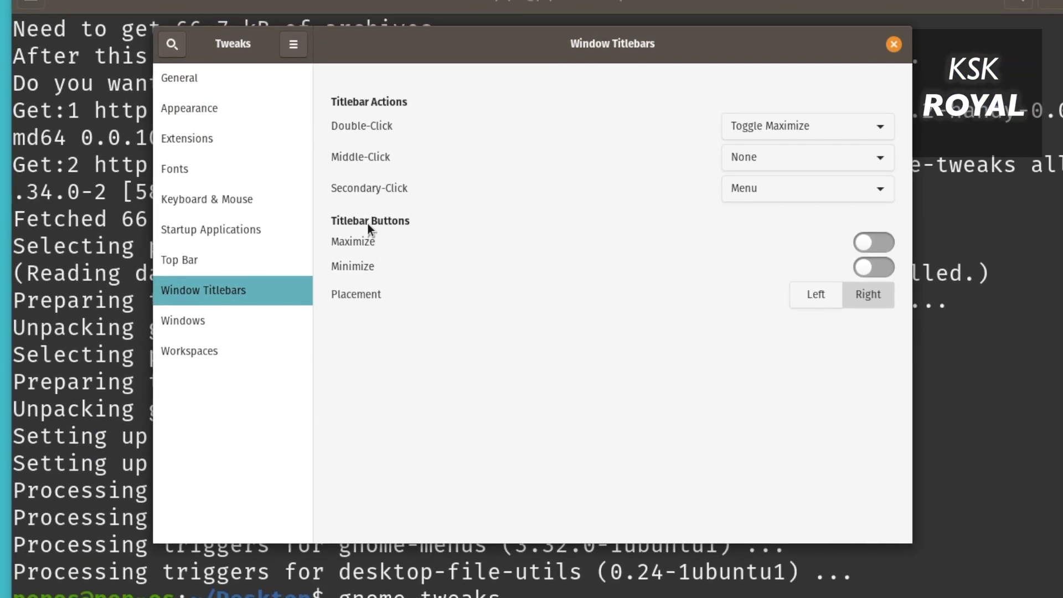
click(874, 242)
click(873, 267)
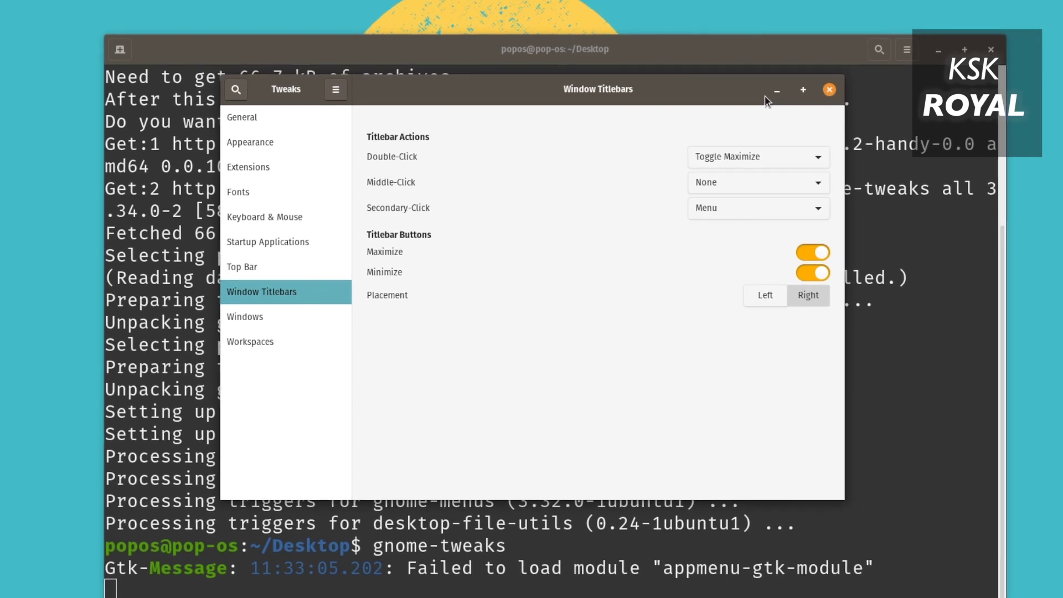